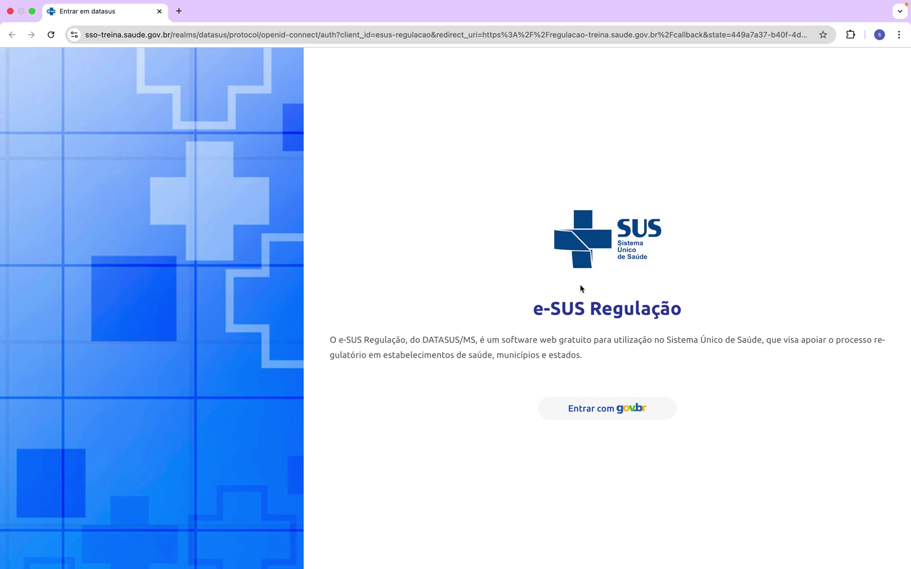
Step: Sign in through gov.br using the browser's saved CPF and account password
{"action": "left_click", "coordinate": [617, 414]}
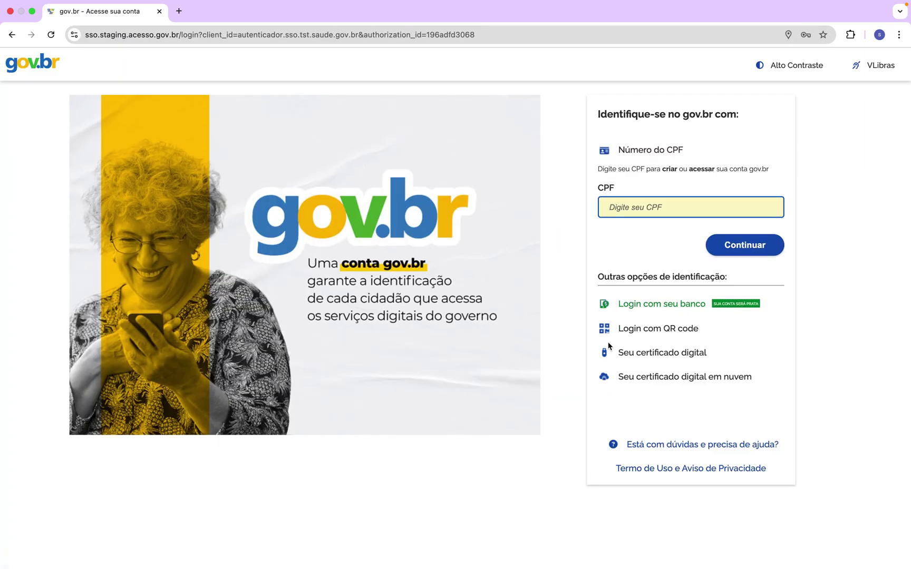
{"action": "left_click", "coordinate": [620, 201]}
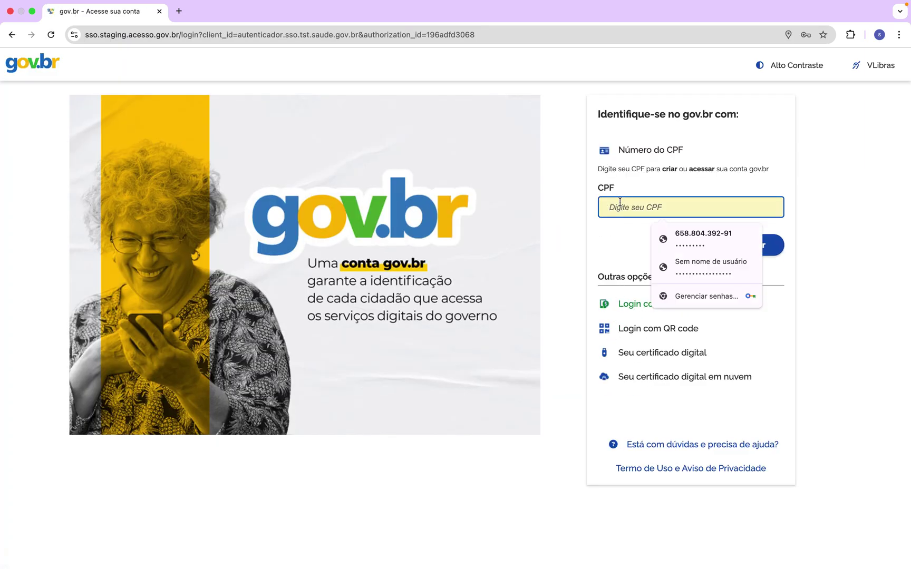
{"action": "left_click", "coordinate": [681, 235]}
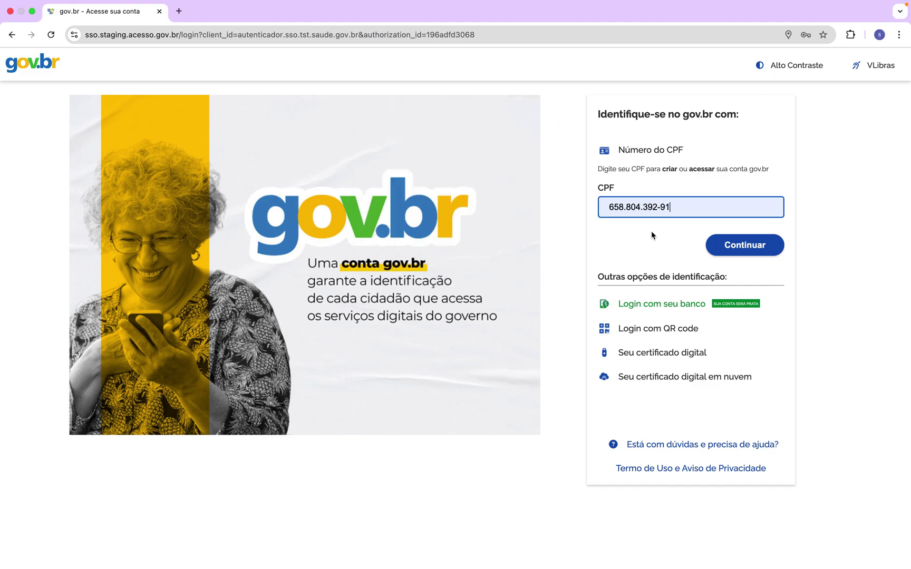
{"action": "left_click", "coordinate": [737, 247]}
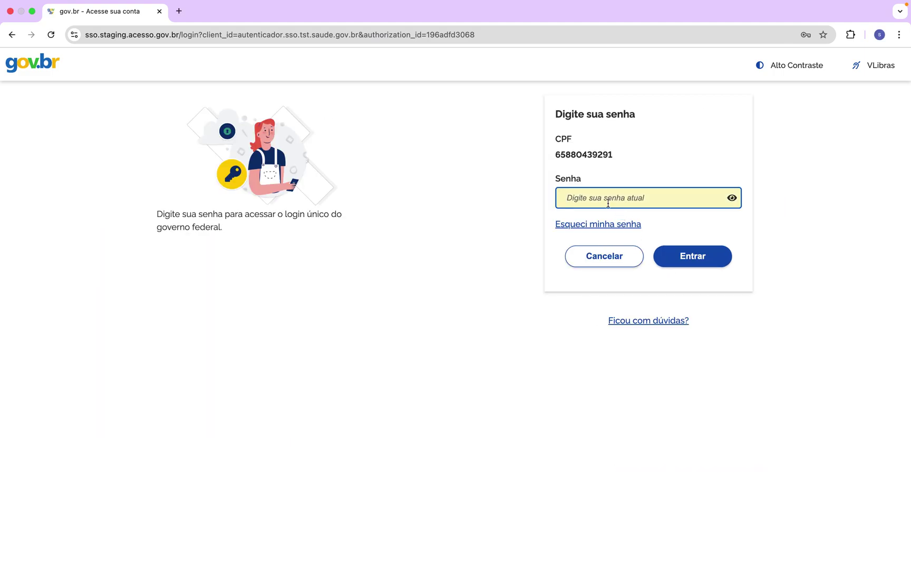
{"action": "left_click", "coordinate": [593, 199]}
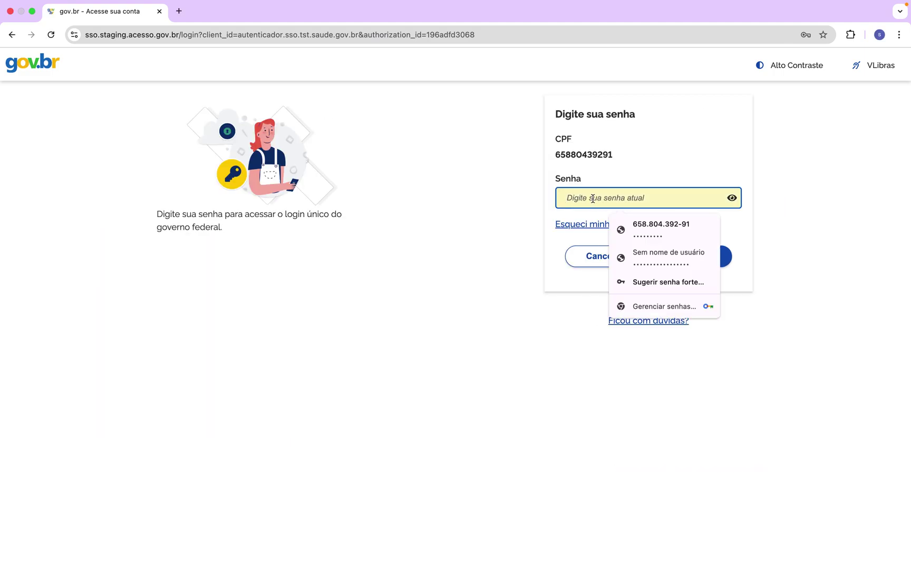
{"action": "left_click", "coordinate": [636, 225]}
{"action": "left_click", "coordinate": [675, 259]}
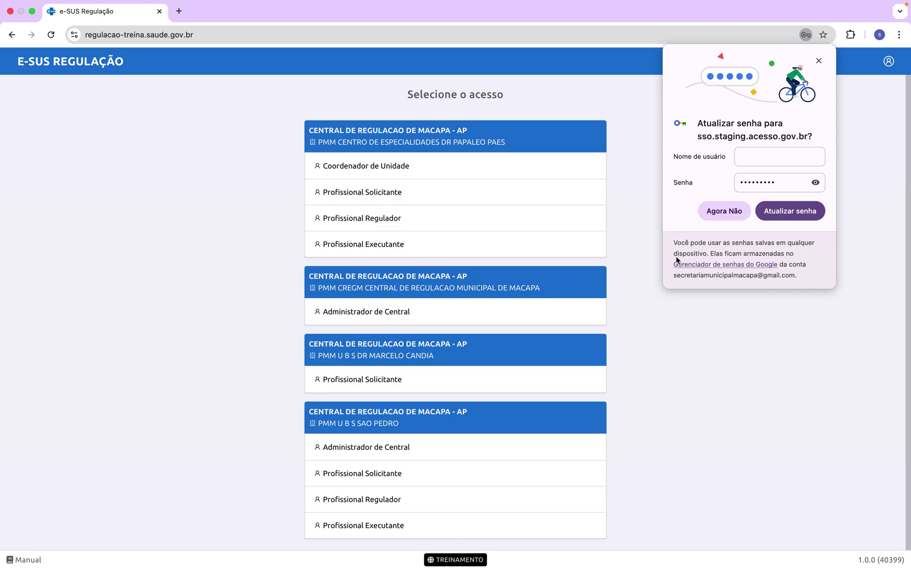
Step: Dismiss the password-update popup and enter as Profissional Solicitante at Papaleo Paes centre
{"action": "left_click", "coordinate": [819, 61]}
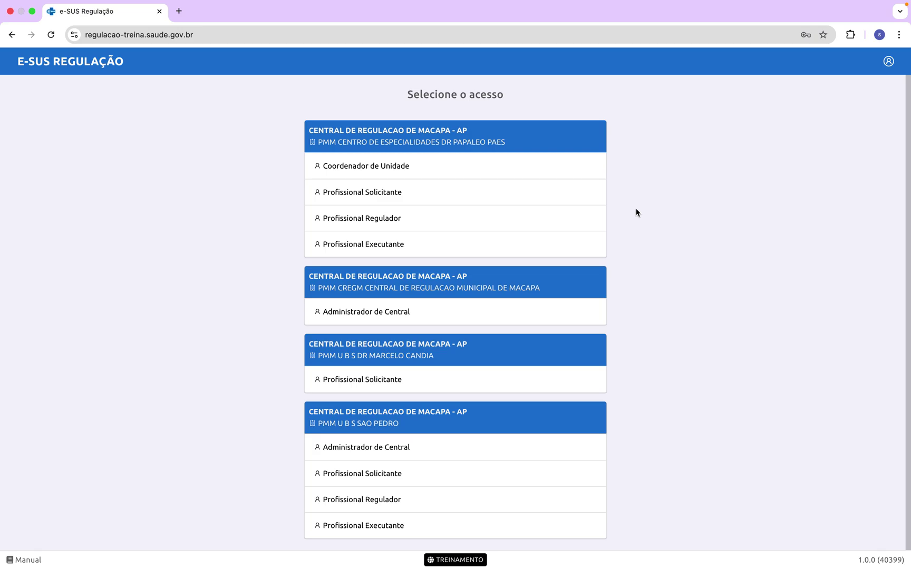
{"action": "left_click", "coordinate": [356, 197]}
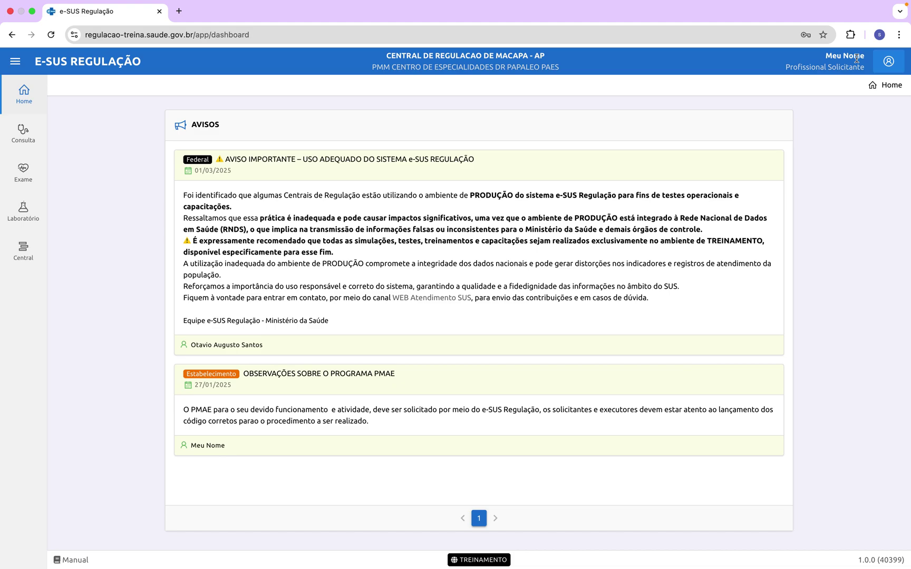
Step: Highlight the Profissional Solicitante role label in the dashboard header
{"action": "left_click", "coordinate": [785, 68]}
{"action": "left_click_drag", "start_coordinate": [786, 68], "coordinate": [865, 68]}
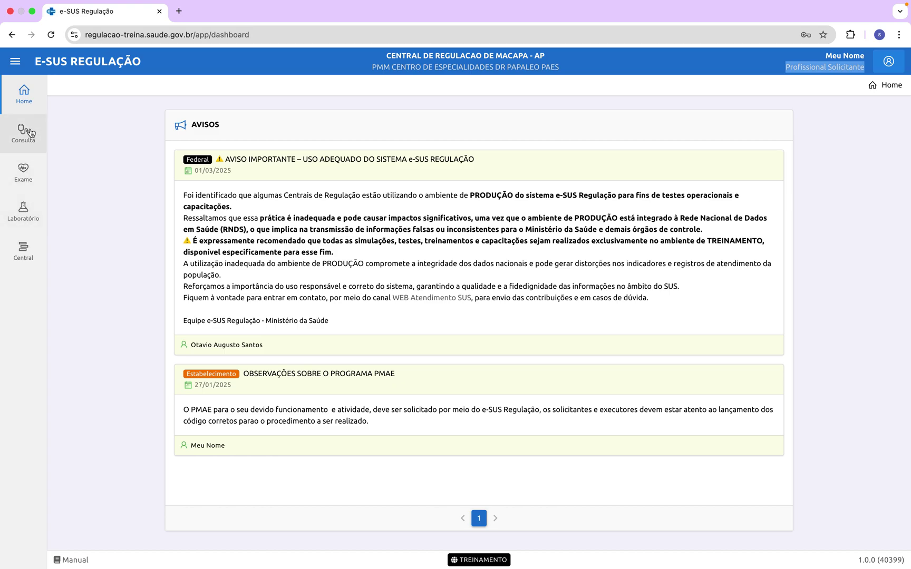
Step: Switch between the Consulta, Laboratório and Exame sidebar menus, finishing on Exame's options
{"action": "left_click", "coordinate": [30, 133]}
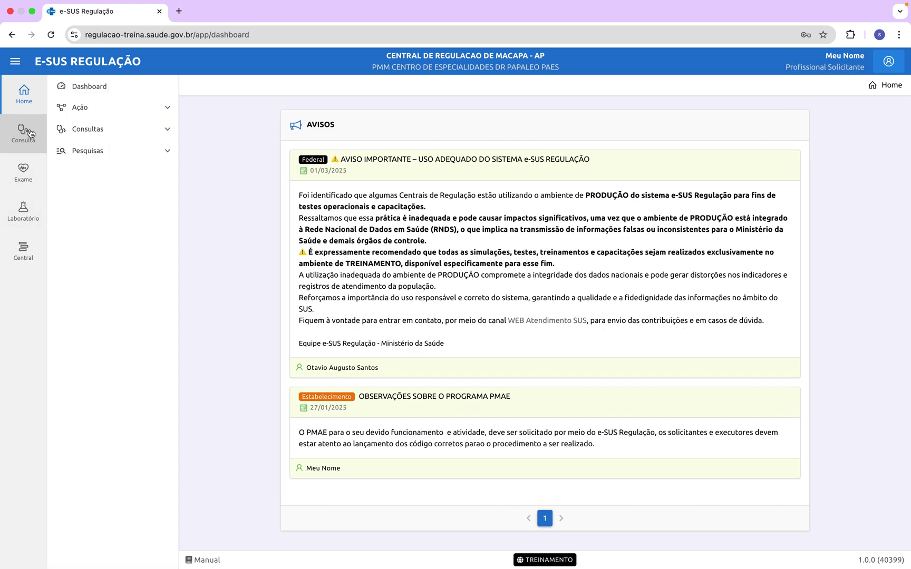
{"action": "left_click", "coordinate": [22, 211]}
{"action": "left_click", "coordinate": [31, 137]}
{"action": "left_click", "coordinate": [25, 172]}
{"action": "left_click", "coordinate": [20, 210]}
{"action": "left_click", "coordinate": [21, 141]}
{"action": "left_click", "coordinate": [20, 169]}
{"action": "left_click", "coordinate": [21, 210]}
{"action": "left_click", "coordinate": [22, 134]}
{"action": "left_click", "coordinate": [22, 176]}
{"action": "left_click", "coordinate": [22, 210]}
{"action": "left_click", "coordinate": [23, 134]}
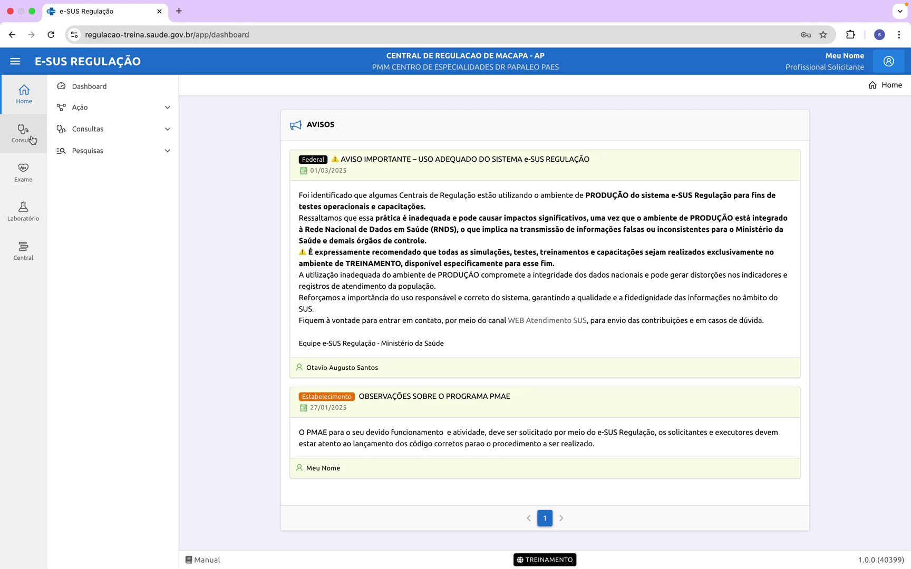
{"action": "left_click", "coordinate": [19, 136]}
{"action": "left_click", "coordinate": [18, 170]}
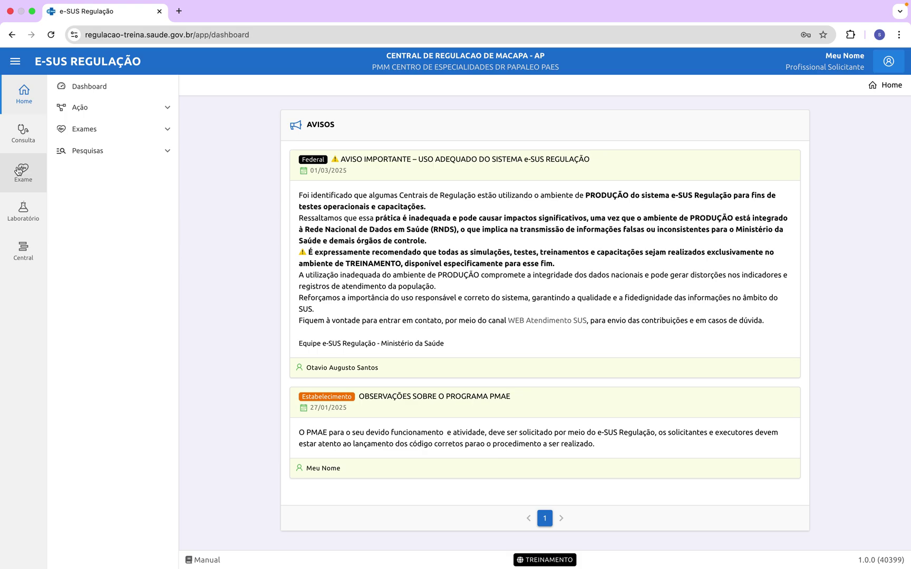
Step: Cycle through the Laboratório, Exame and Consulta menus again, ending on Consulta's options
{"action": "left_click", "coordinate": [20, 220]}
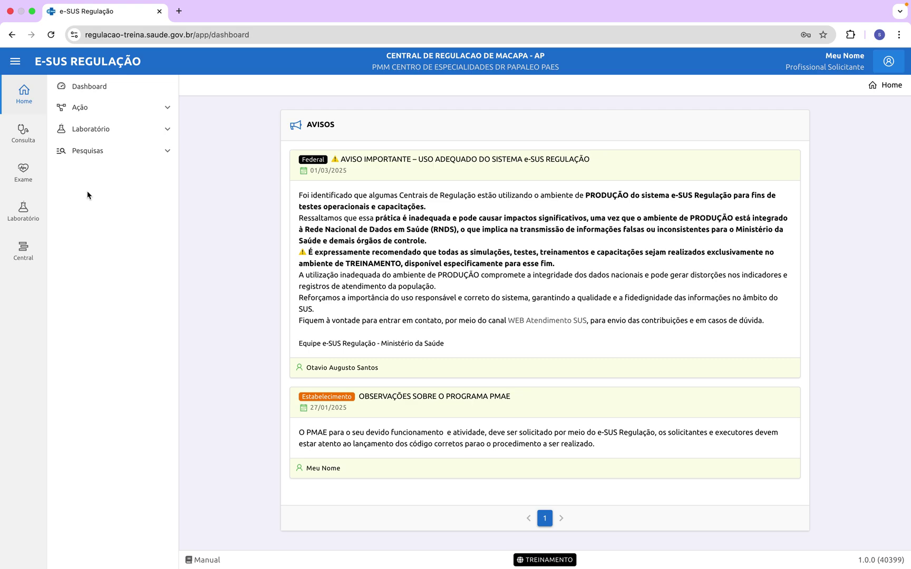
{"action": "left_click", "coordinate": [22, 136]}
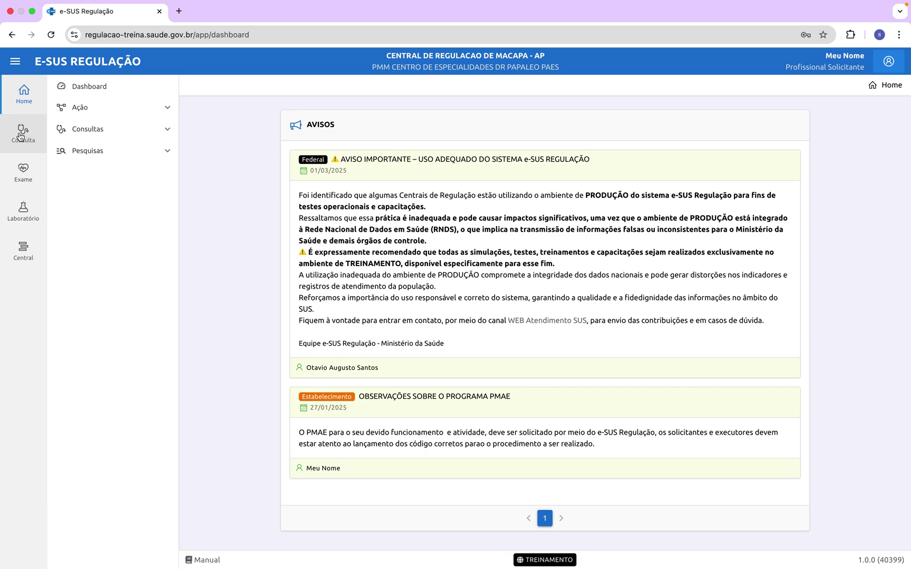
{"action": "left_click", "coordinate": [20, 180]}
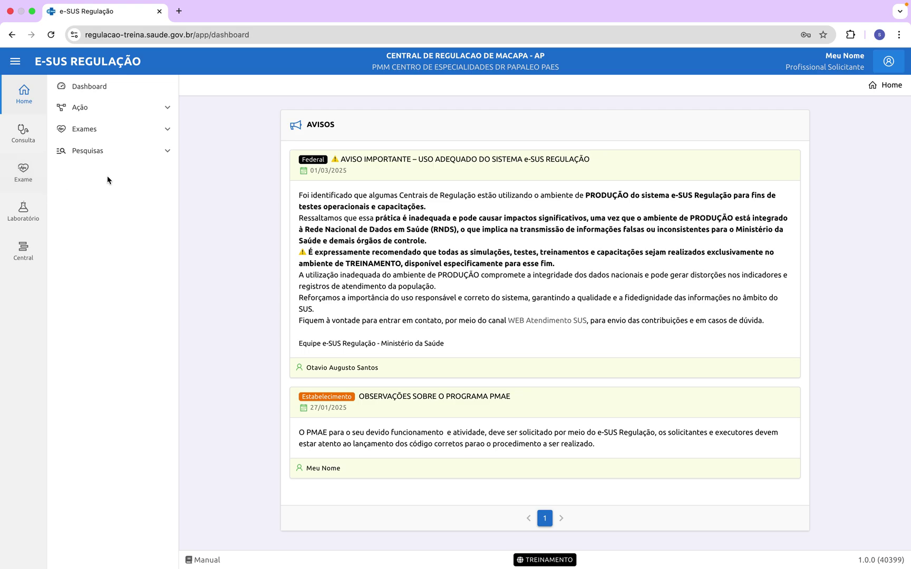
{"action": "left_click", "coordinate": [31, 181]}
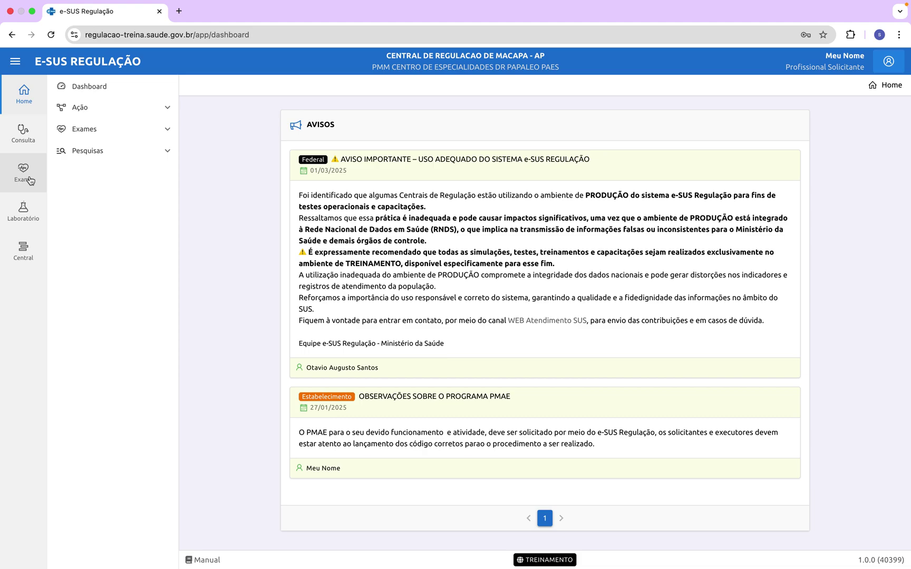
{"action": "left_click", "coordinate": [28, 150]}
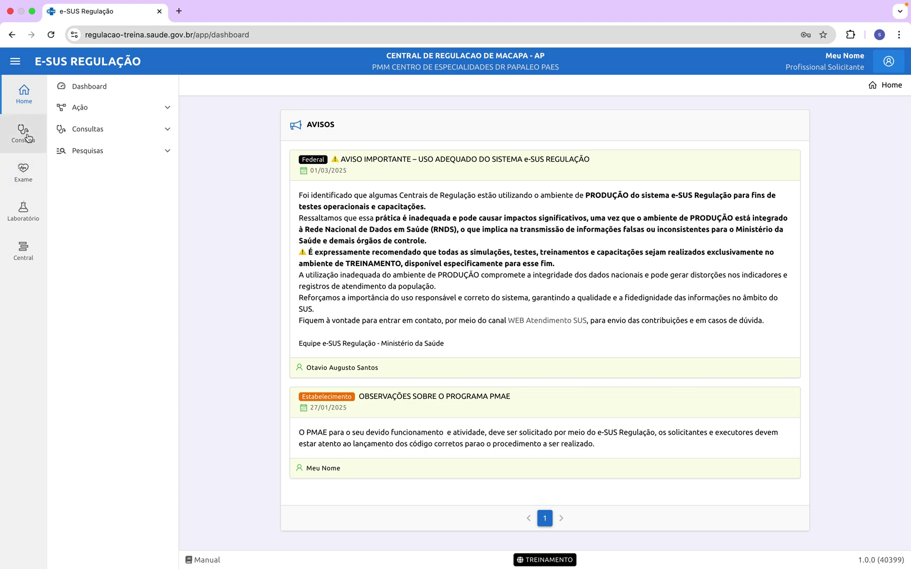
{"action": "left_click", "coordinate": [23, 171]}
{"action": "left_click", "coordinate": [22, 210]}
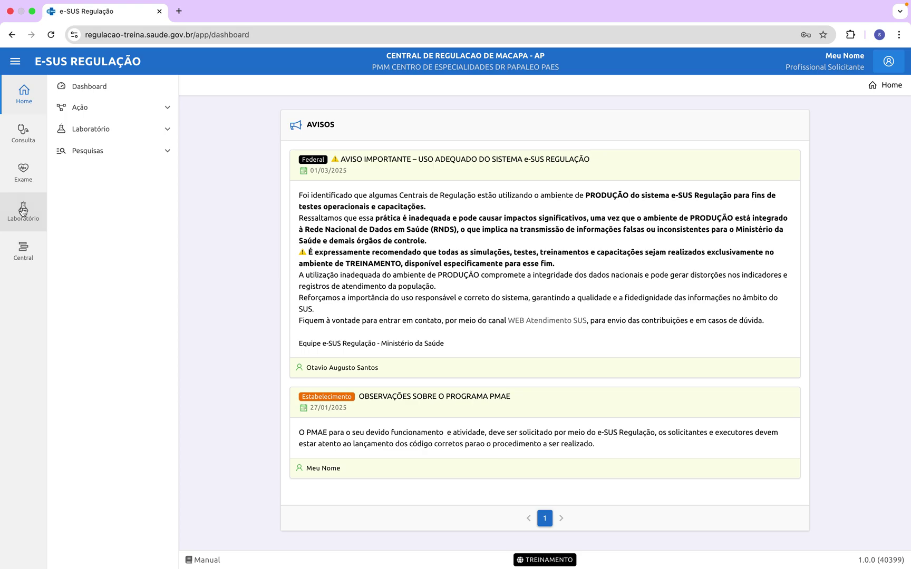
{"action": "left_click", "coordinate": [26, 140]}
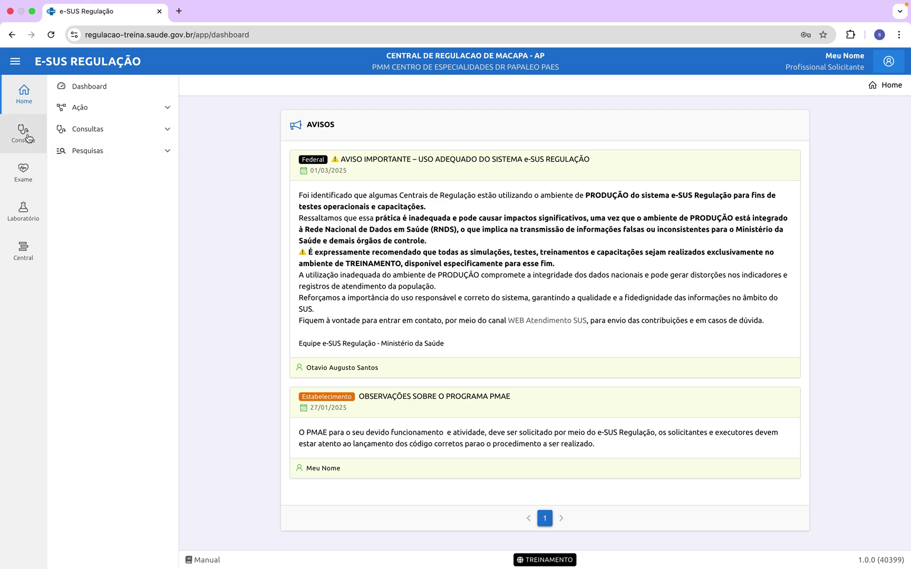
Step: Expand Ação in the Consulta menu and choose Solicitar Consulta
{"action": "left_click", "coordinate": [133, 113]}
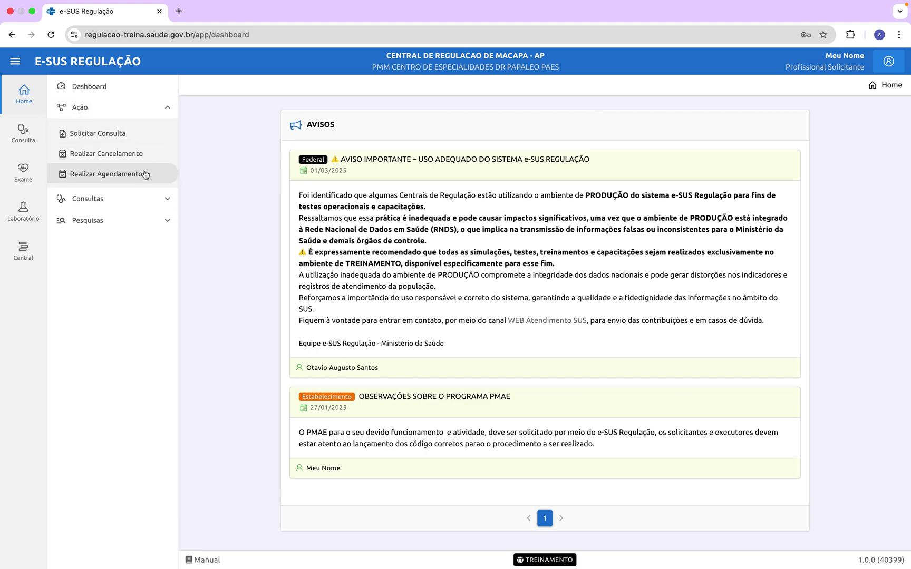
{"action": "left_click", "coordinate": [101, 139]}
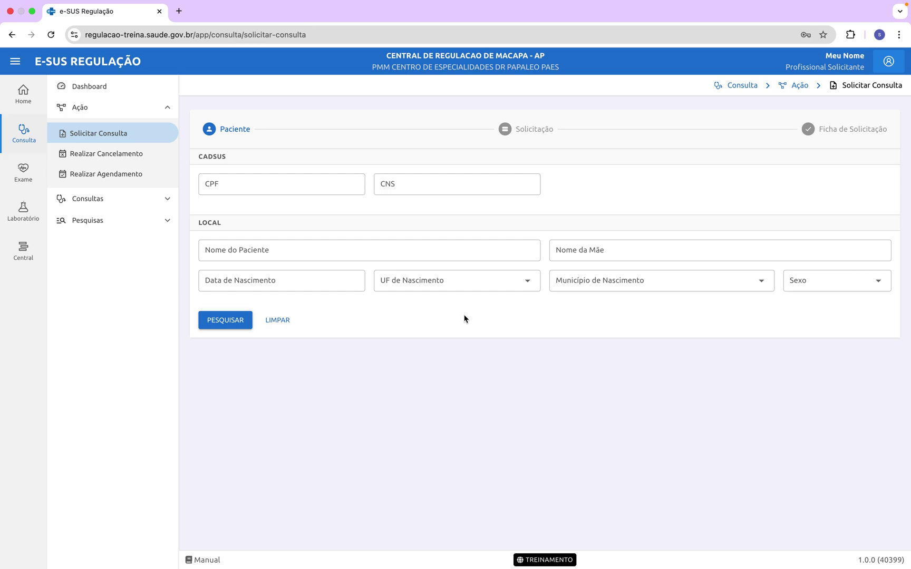
{"action": "left_click", "coordinate": [376, 252]}
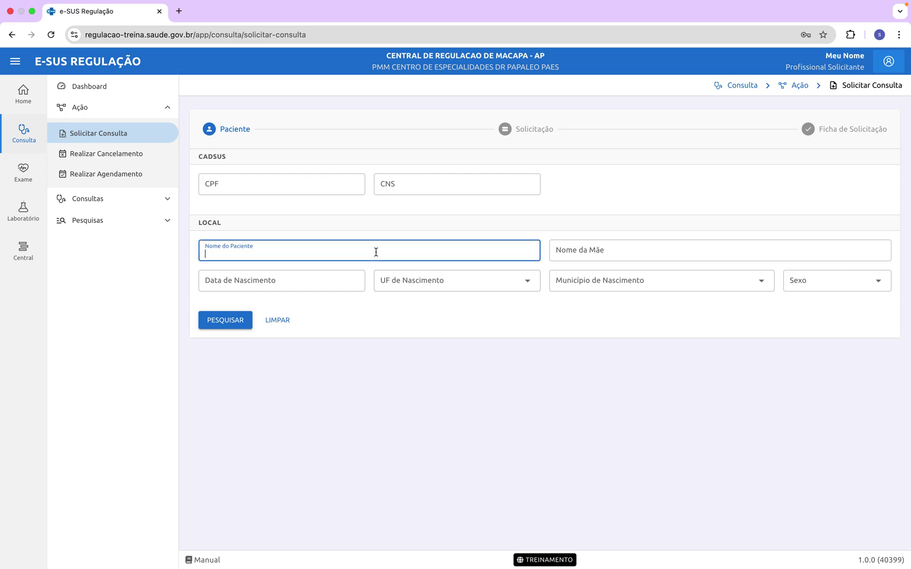
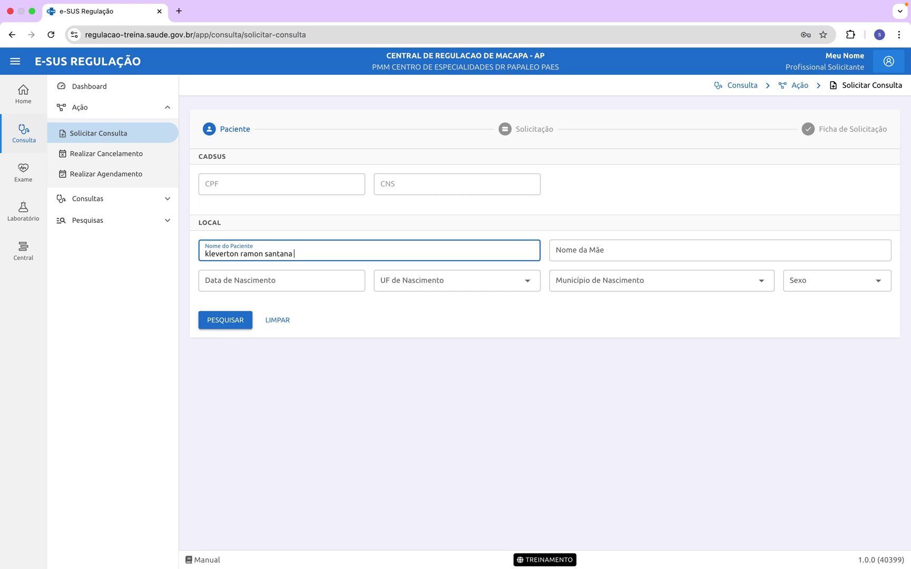
{"action": "triple_click", "coordinate": [383, 255]}
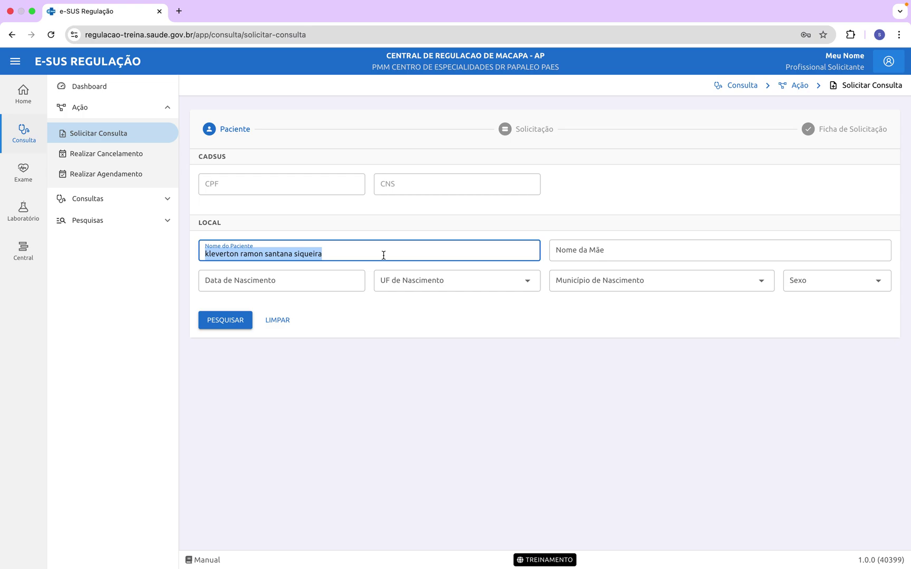
{"action": "key", "text": "BackSpace"}
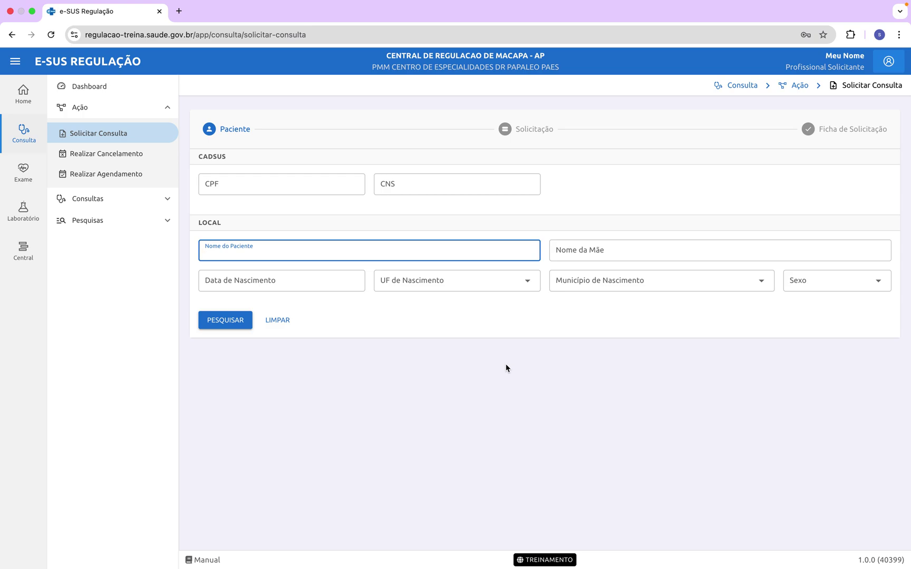
{"action": "left_click", "coordinate": [280, 322]}
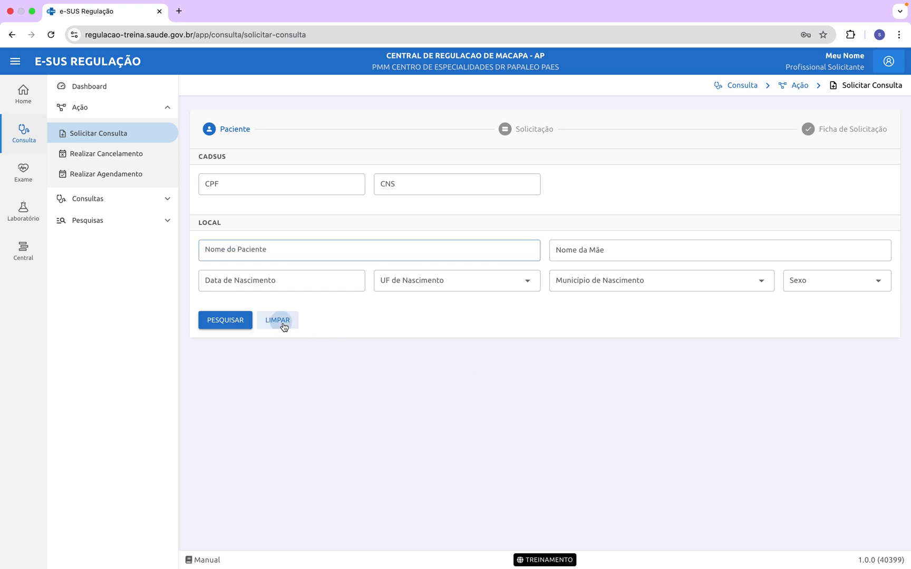
Step: Enter the patient's CPF in the CPF field and search for matching patients
{"action": "left_click", "coordinate": [259, 191]}
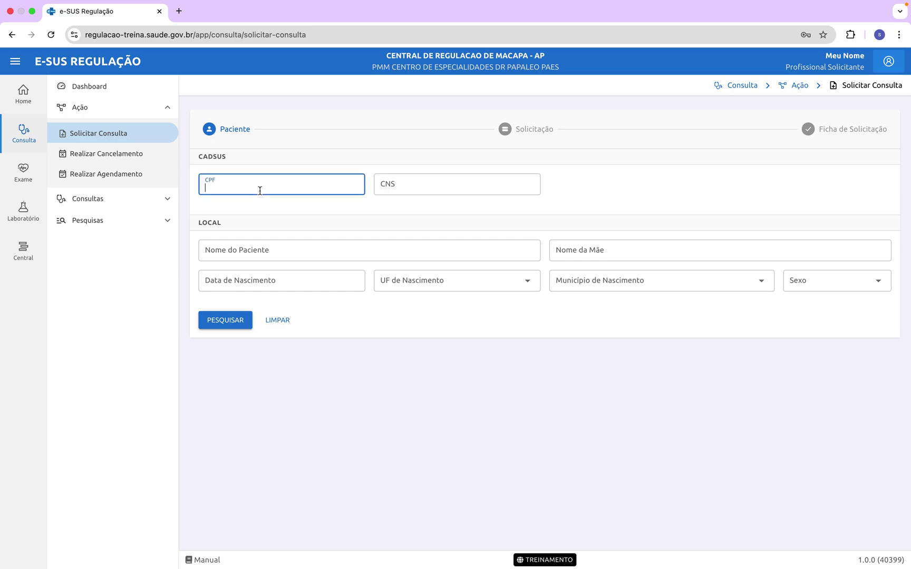
{"action": "left_click", "coordinate": [420, 184]}
{"action": "left_click", "coordinate": [288, 186]}
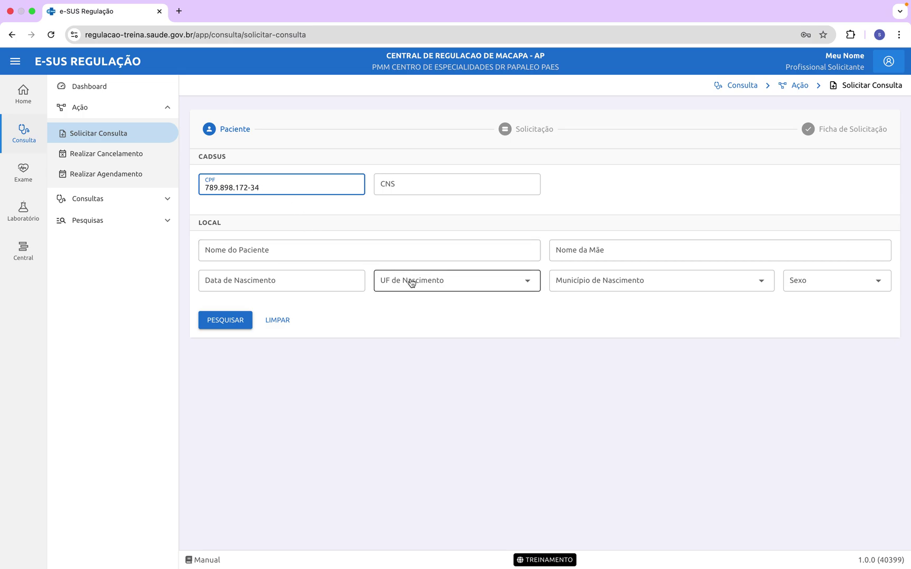
{"action": "left_click", "coordinate": [230, 326]}
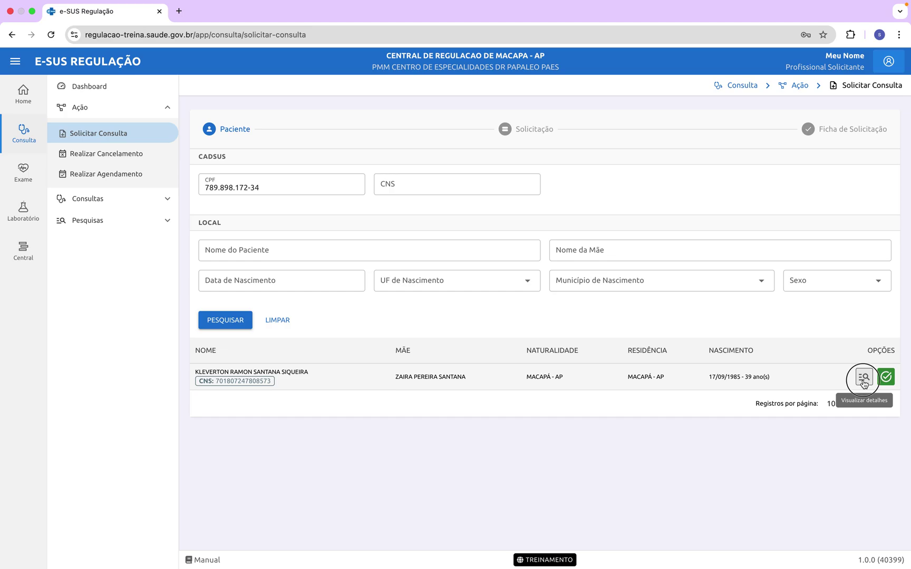
{"action": "left_click", "coordinate": [864, 383]}
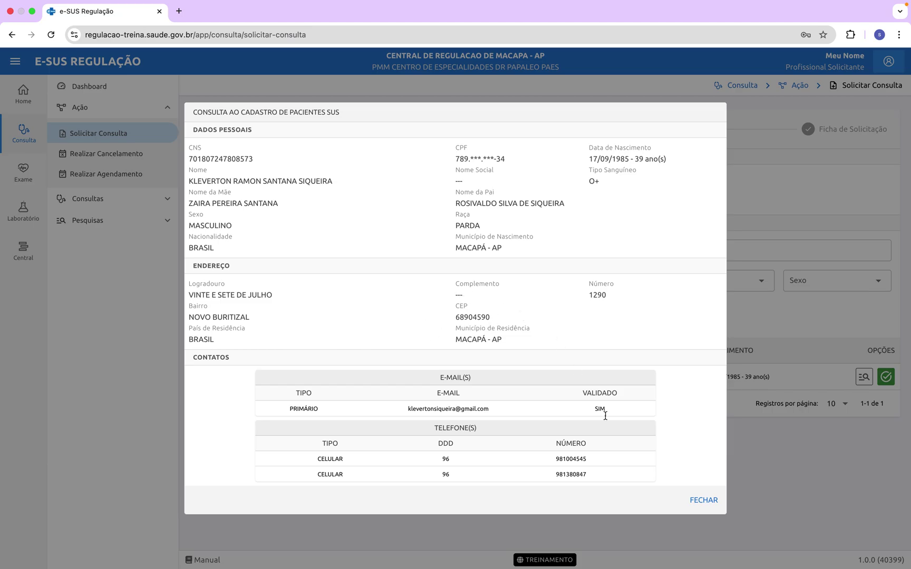
{"action": "left_click", "coordinate": [707, 501]}
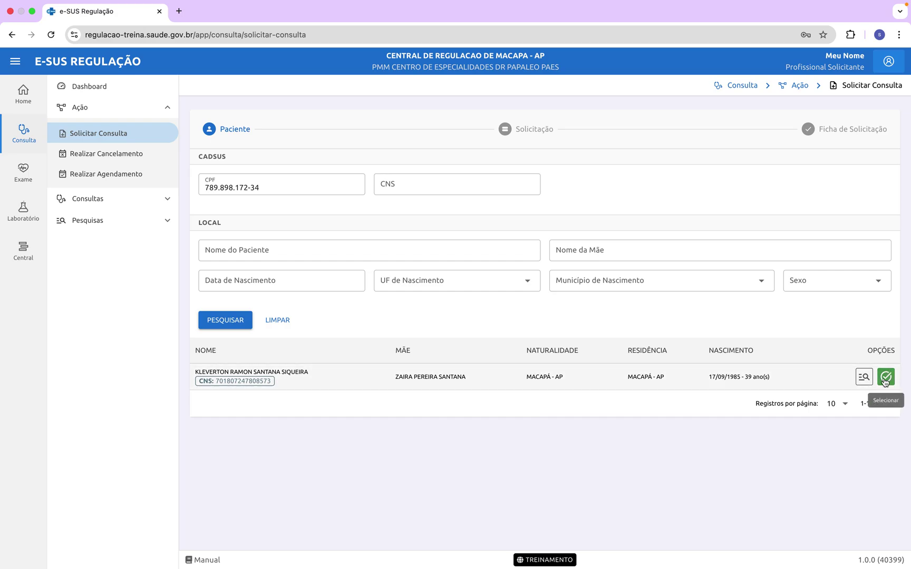
Step: Select the found patient's row to continue to the Solicitação step
{"action": "left_click", "coordinate": [885, 378]}
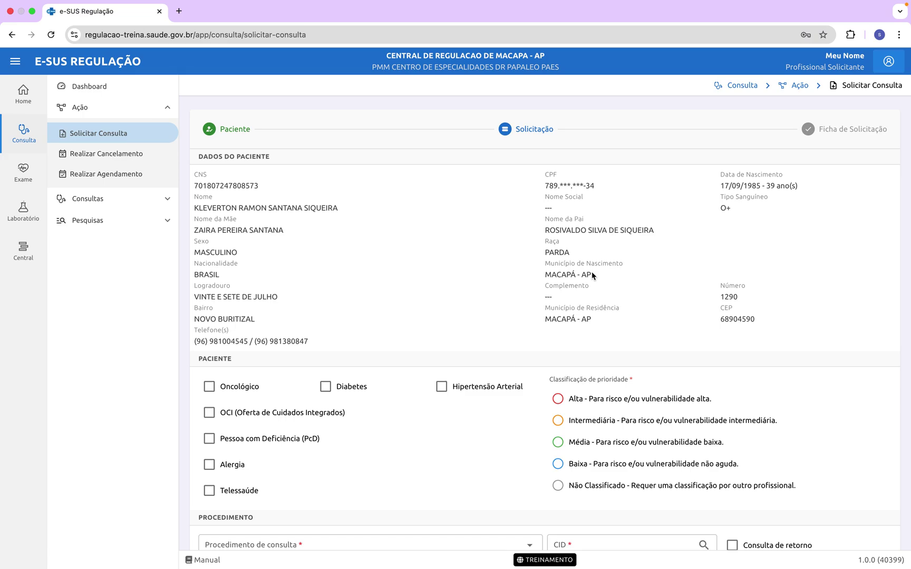
{"action": "scroll", "coordinate": [666, 274], "scroll_direction": "down", "scroll_amount": 5}
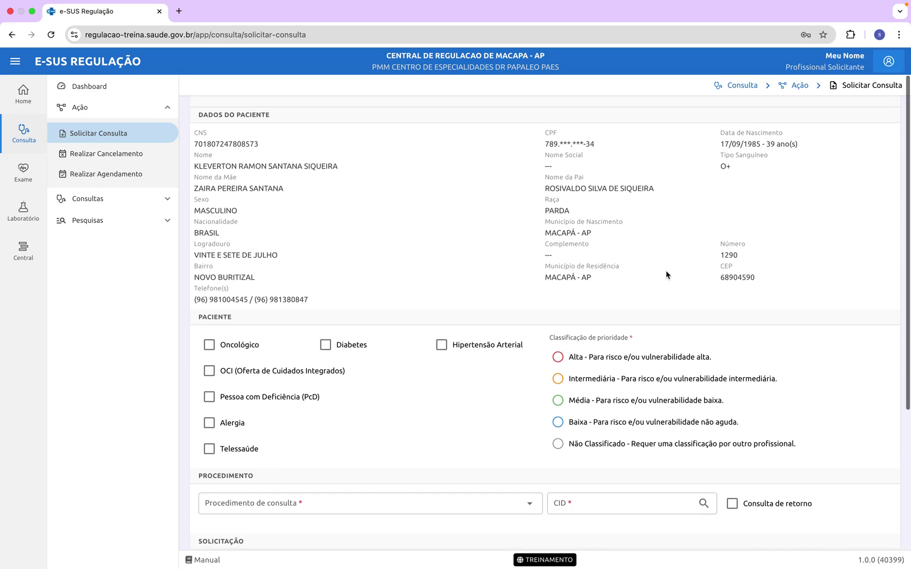
Step: Scroll down to the patient condition, Procedimento and Solicitação fields
{"action": "scroll", "coordinate": [666, 274], "scroll_direction": "down", "scroll_amount": 2}
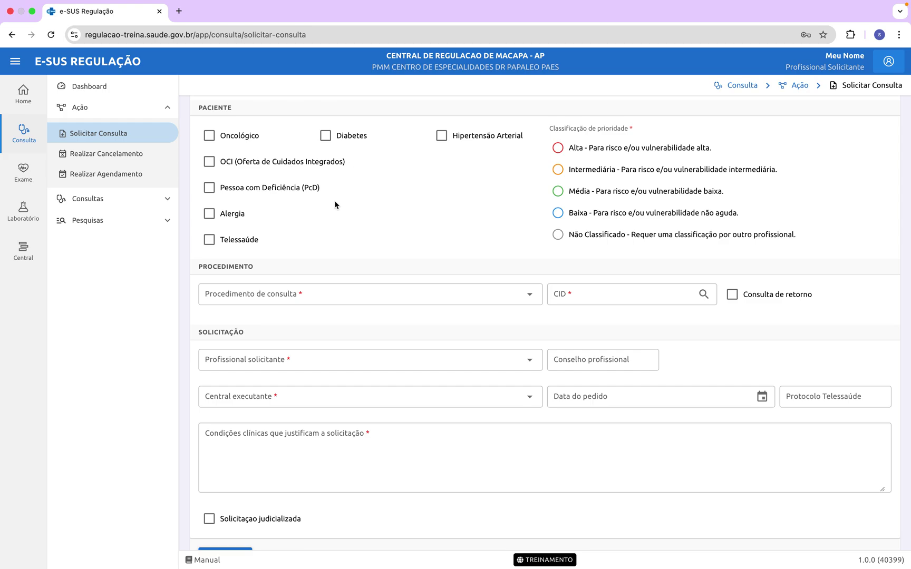
Step: Mark the patient as Oncológico, Diabetes, Hipertensão Arterial and PcD
{"action": "left_click", "coordinate": [209, 137]}
{"action": "left_click", "coordinate": [209, 137]}
{"action": "left_click", "coordinate": [227, 141]}
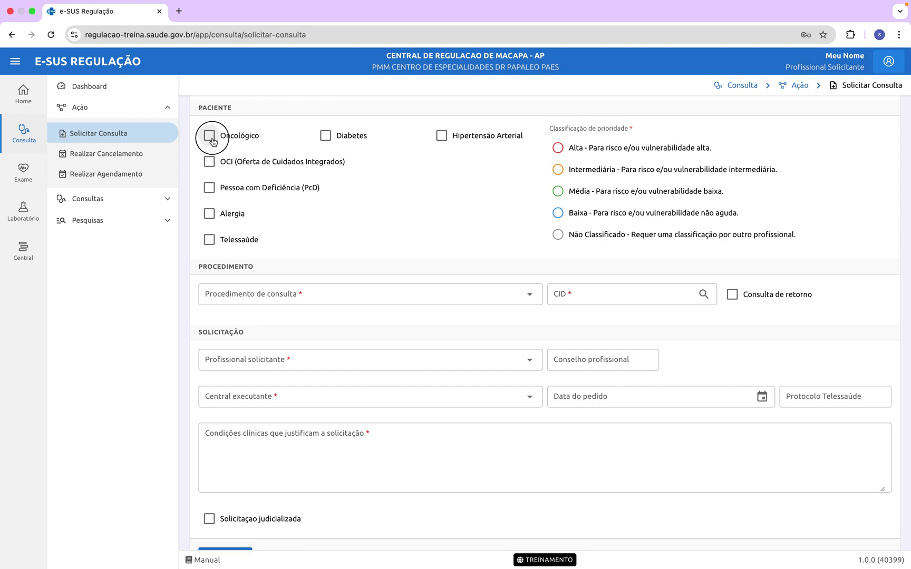
{"action": "left_click", "coordinate": [328, 139]}
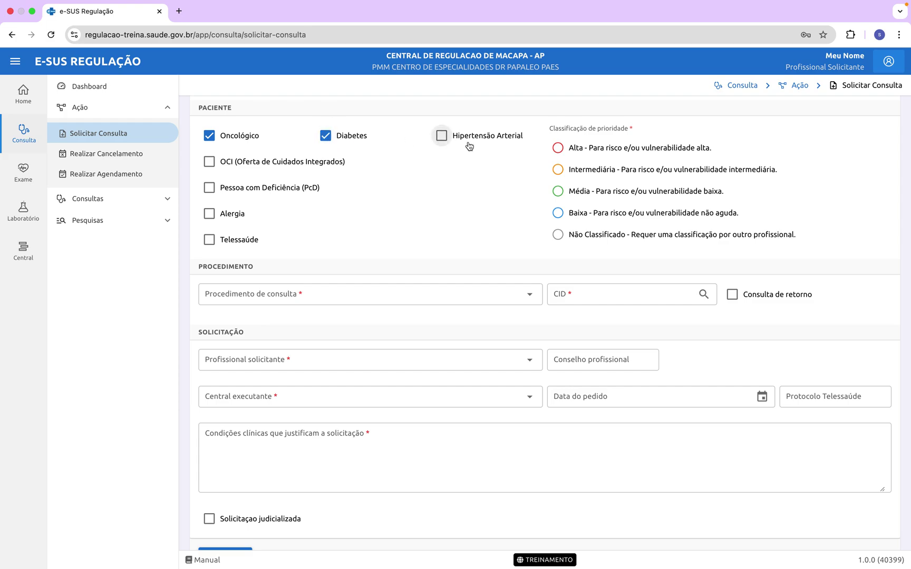
{"action": "left_click", "coordinate": [443, 138]}
{"action": "left_click", "coordinate": [209, 190]}
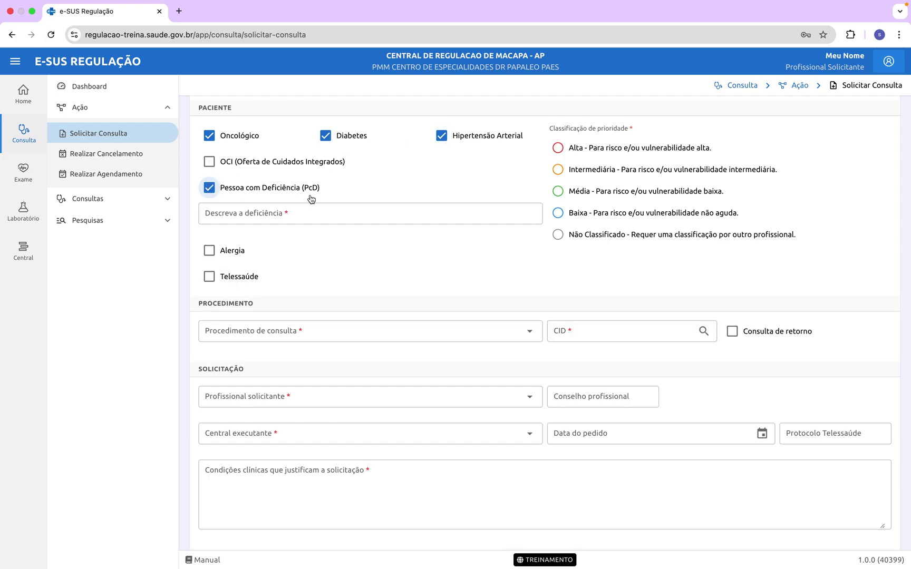
{"action": "left_click", "coordinate": [212, 191]}
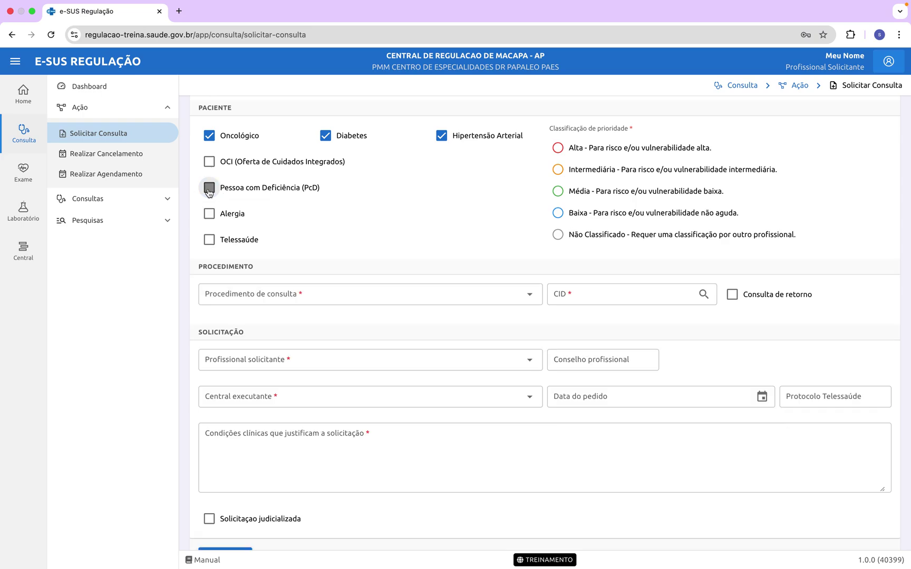
{"action": "left_click", "coordinate": [218, 193]}
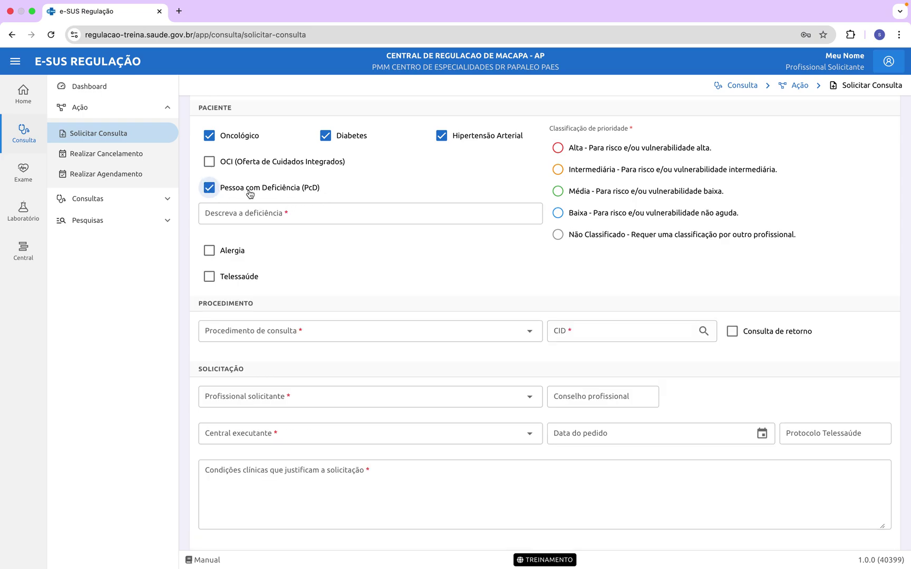
Step: Enter CADEIRANTE as the patient's deficiency description
{"action": "left_click", "coordinate": [289, 207]}
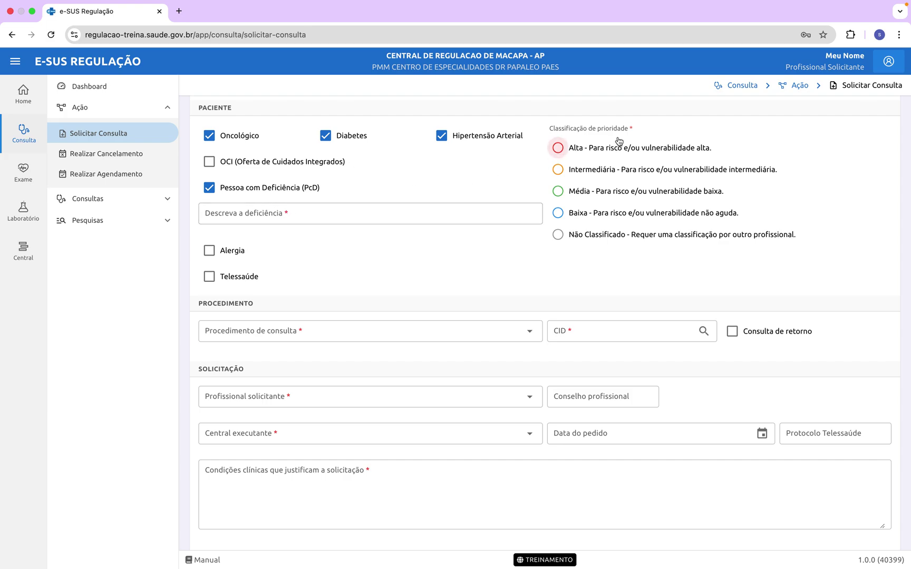
{"action": "left_click", "coordinate": [290, 211]}
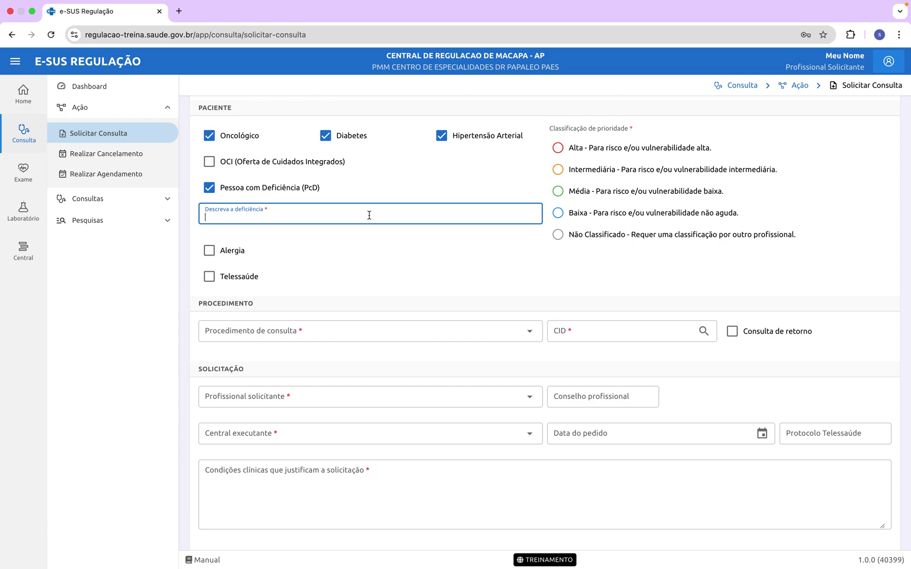
{"action": "key", "text": "Tab"}
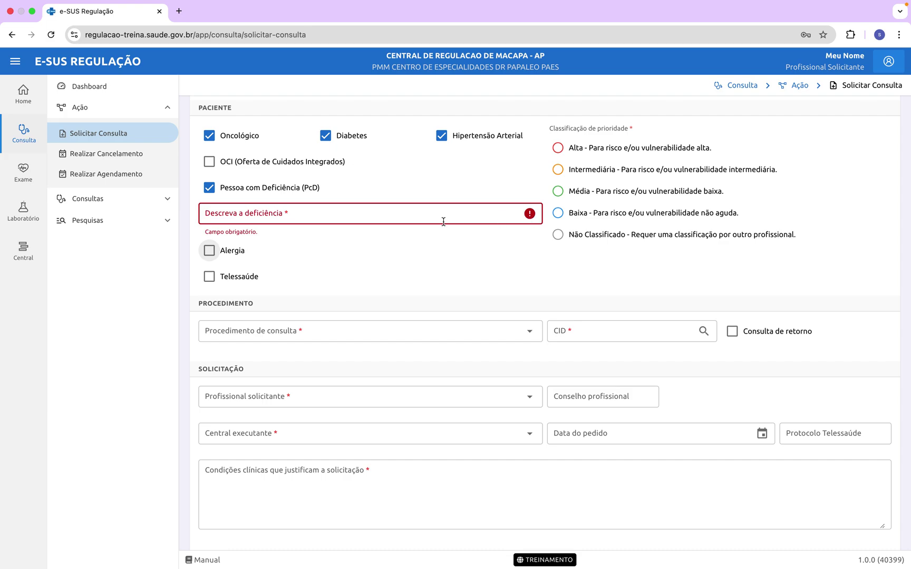
{"action": "left_click", "coordinate": [384, 219]}
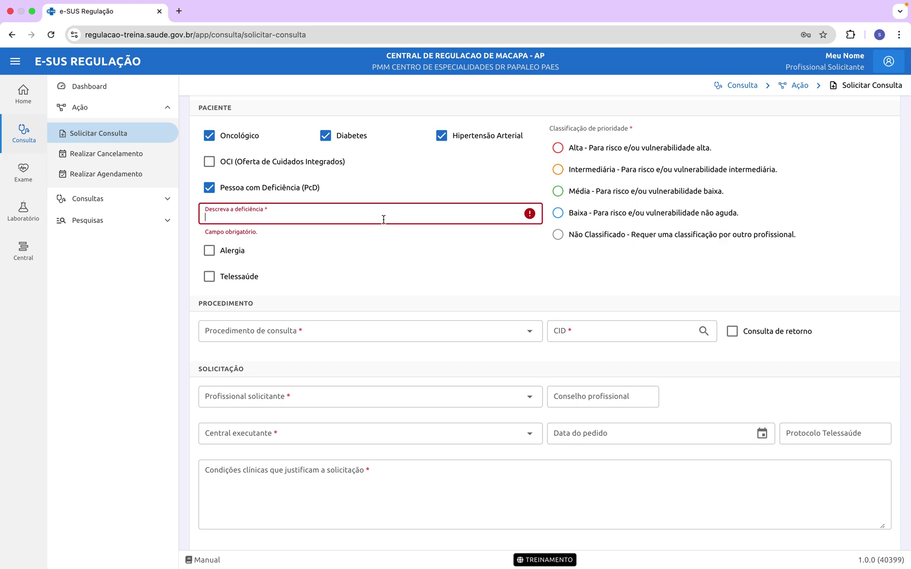
{"action": "type", "text": "Ad"}
{"action": "key", "text": "BackSpace"}
{"action": "key", "text": "BackSpace"}
{"action": "type", "text": "a"}
{"action": "key", "text": "BackSpace"}
{"action": "type", "text": "a"}
{"action": "key", "text": "BackSpace"}
{"action": "type", "text": "Ad"}
{"action": "key", "text": "BackSpace"}
{"action": "key", "text": "BackSpace"}
{"action": "type", "text": "cadeira"}
{"action": "key", "text": "BackSpace"}
{"action": "key", "text": "BackSpace"}
{"action": "key", "text": "BackSpace"}
{"action": "key", "text": "BackSpace"}
{"action": "key", "text": "BackSpace"}
{"action": "key", "text": "BackSpace"}
{"action": "key", "text": "BackSpace"}
{"action": "type", "text": "CADEIRAN"}
{"action": "key", "text": "BackSpace"}
{"action": "type", "text": "TE"}
{"action": "key", "text": "BackSpace"}
{"action": "key", "text": "BackSpace"}
{"action": "type", "text": "NTE"}
{"action": "key", "text": "Tab"}
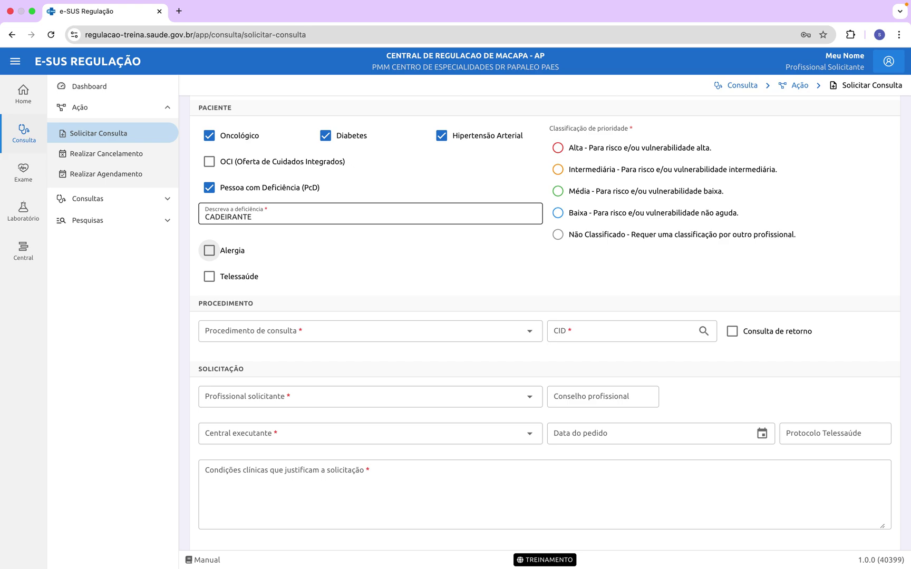
Step: Tick Alergia and enter DIPIRONA as the first allergy
{"action": "left_click", "coordinate": [209, 252]}
{"action": "left_click", "coordinate": [318, 283]}
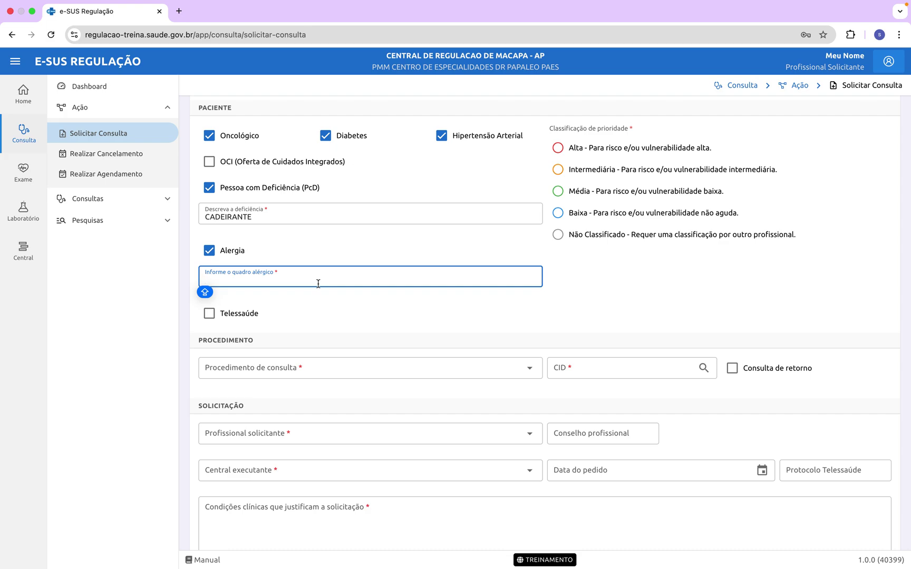
{"action": "type", "text": "DIPIRONDA D"}
{"action": "key", "text": "BackSpace"}
{"action": "key", "text": "BackSpace"}
{"action": "key", "text": "BackSpace"}
{"action": "key", "text": "BackSpace"}
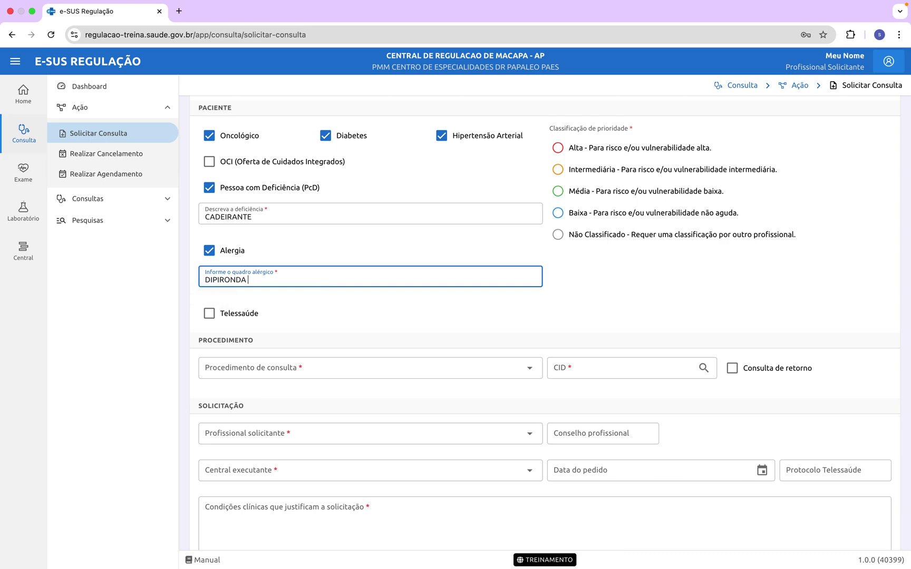
{"action": "type", "text": "A "}
{"action": "type", "text": "D"}
{"action": "key", "text": "BackSpace"}
Step: Add CAMARÃO as the second allergy, finishing the description with a period
{"action": "type", "text": ", C"}
{"action": "key", "text": "BackSpace"}
{"action": "key", "text": "BackSpace"}
{"action": "key", "text": "BackSpace"}
{"action": "type", "text": ", CAMARAO D"}
{"action": "key", "text": "BackSpace"}
{"action": "key", "text": "BackSpace"}
{"action": "key", "text": "BackSpace"}
{"action": "type", "text": "O"}
{"action": "key", "text": "BackSpace"}
{"action": "key", "text": "BackSpace"}
{"action": "type", "text": "ÃO"}
{"action": "key", "text": "Caps_Lock"}
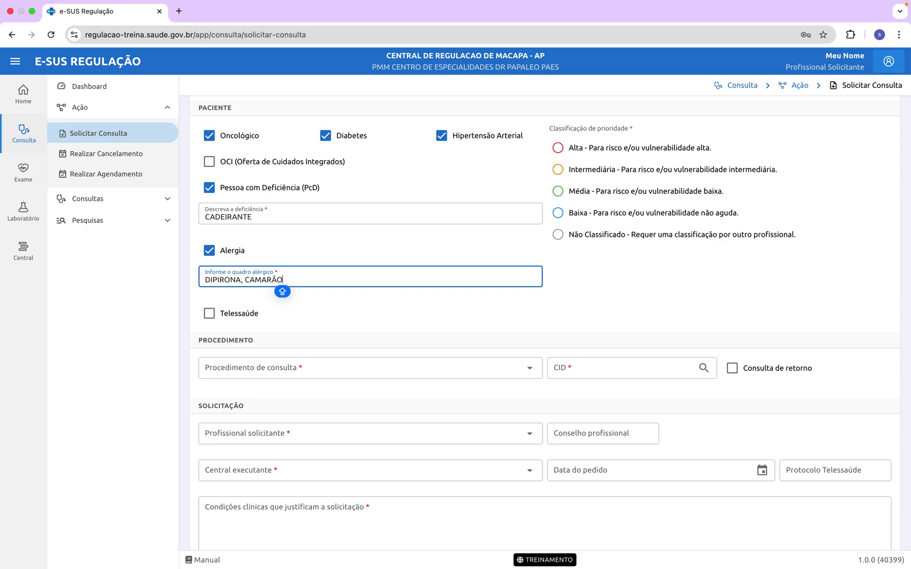
{"action": "type", "text": "."}
Step: Select Não Classificado under Classificação de prioridade
{"action": "mouse_move", "coordinate": [909, 567]}
{"action": "left_click", "coordinate": [583, 237]}
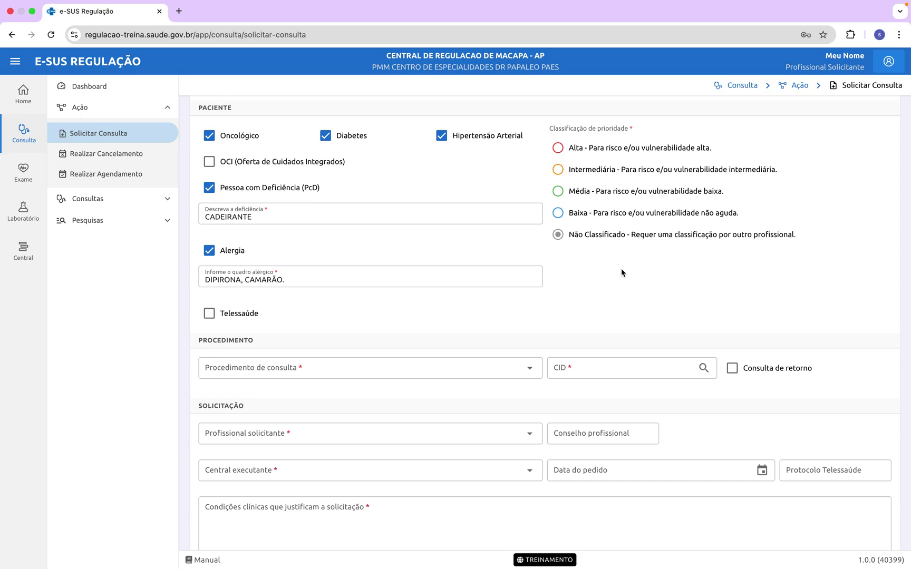
Step: Scroll to the bottom of the Solicitar Consulta form, where SOLICITAR and VOLTAR appear
{"action": "scroll", "coordinate": [507, 315], "scroll_direction": "down", "scroll_amount": 2}
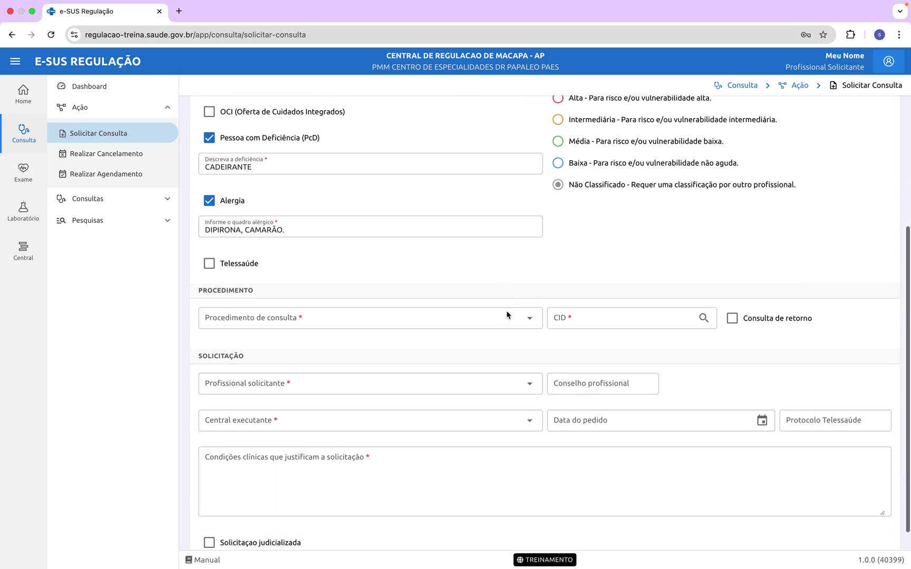
{"action": "scroll", "coordinate": [507, 315], "scroll_direction": "down", "scroll_amount": 2}
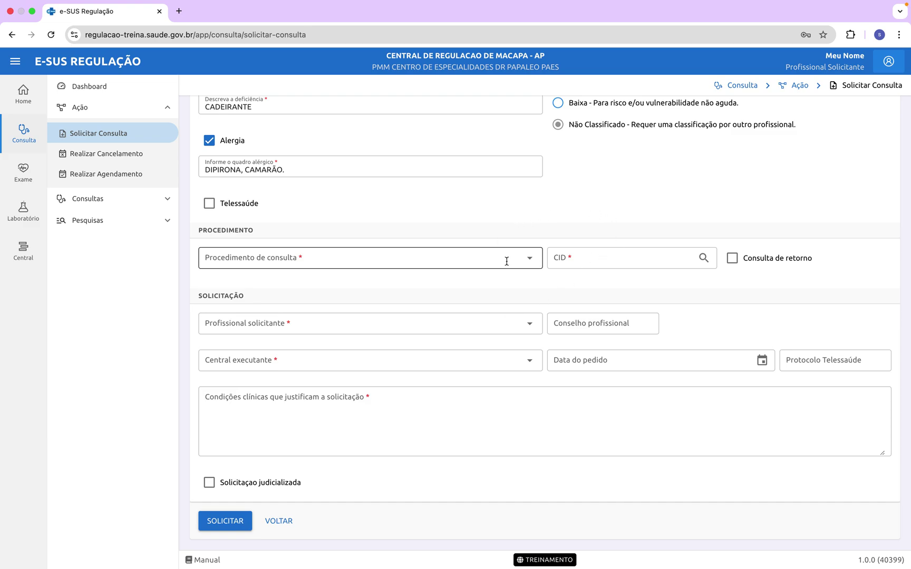
{"action": "left_click", "coordinate": [530, 263]}
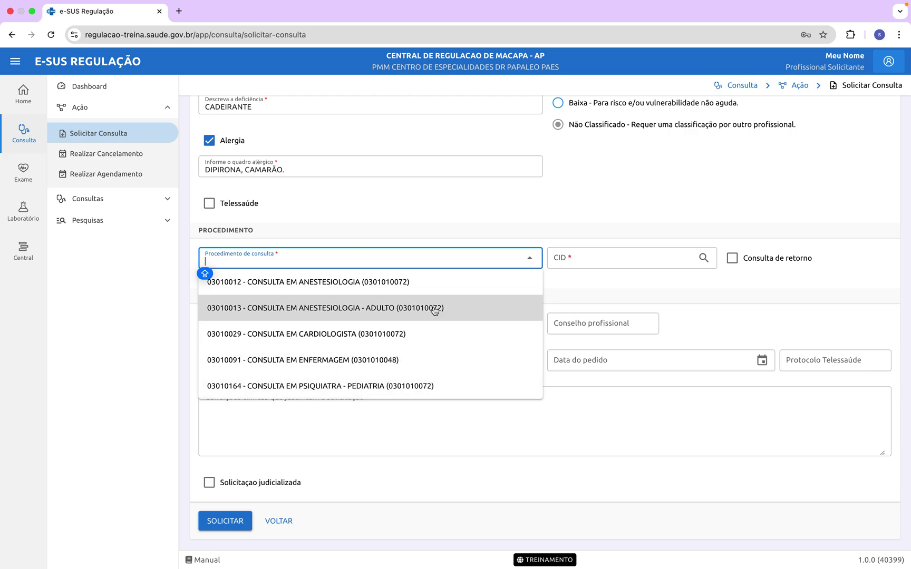
{"action": "left_click", "coordinate": [374, 307]}
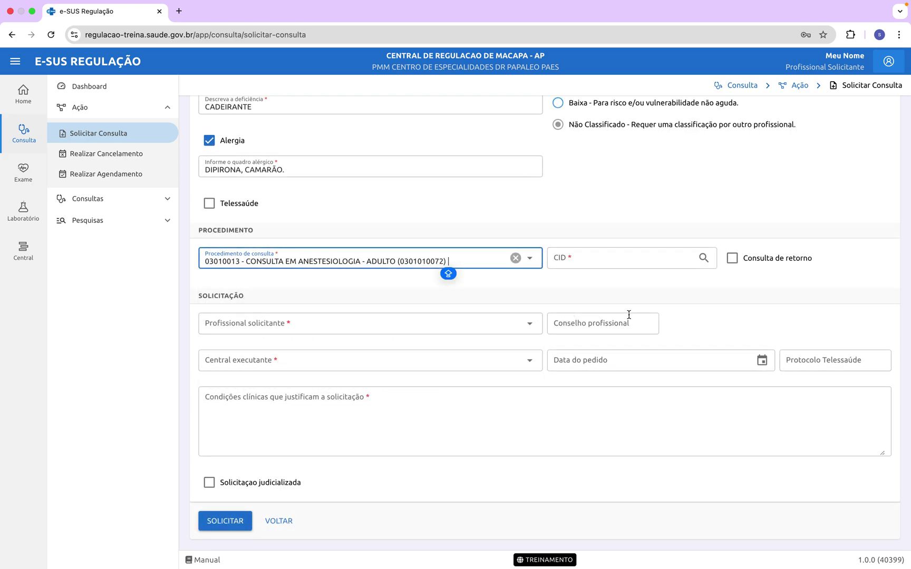
{"action": "left_click", "coordinate": [598, 266]}
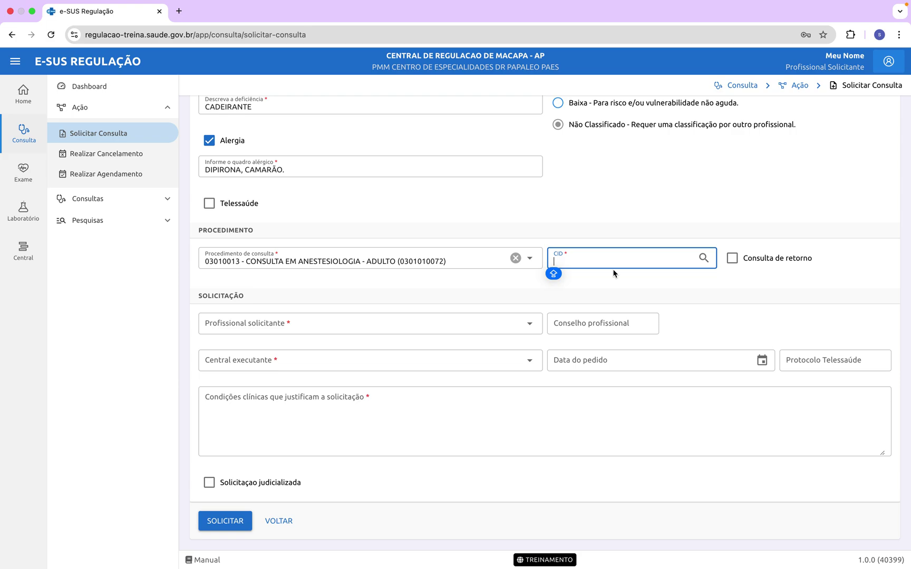
Step: Enter Z00 as the CID and bring up the Classificação Internacional de Doenças lookup
{"action": "type", "text": "Z00"}
{"action": "key", "text": "Tab"}
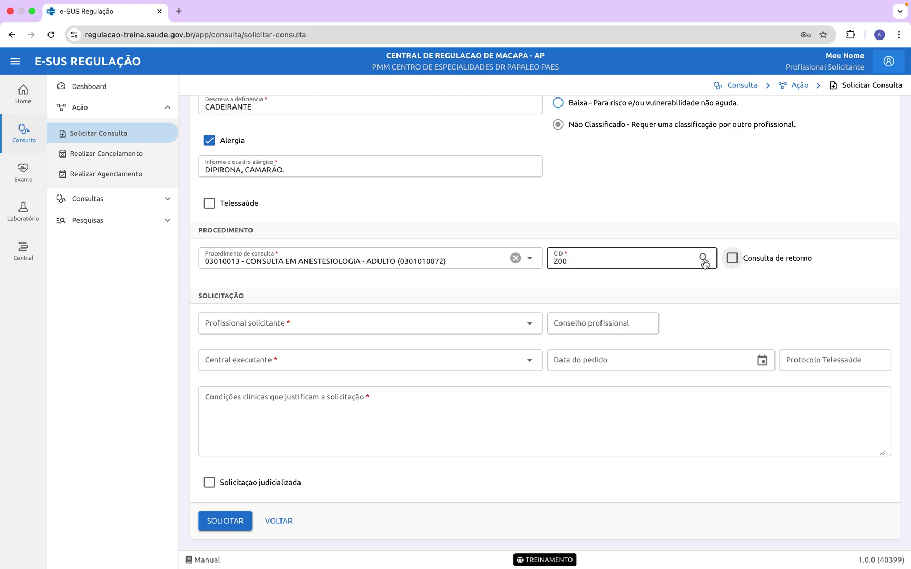
{"action": "left_click", "coordinate": [703, 258]}
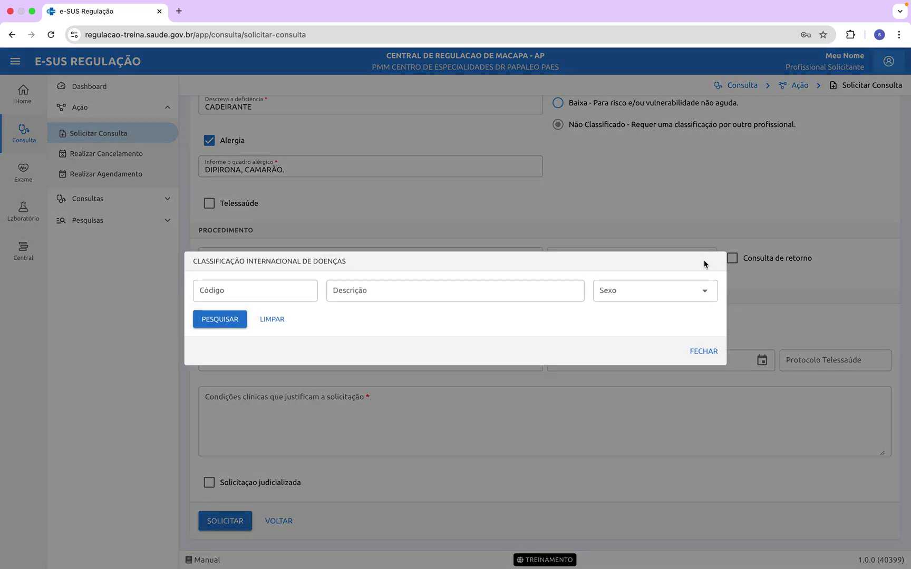
Step: Search the CID lookup by description for 'CORANARIANA'
{"action": "left_click", "coordinate": [506, 298]}
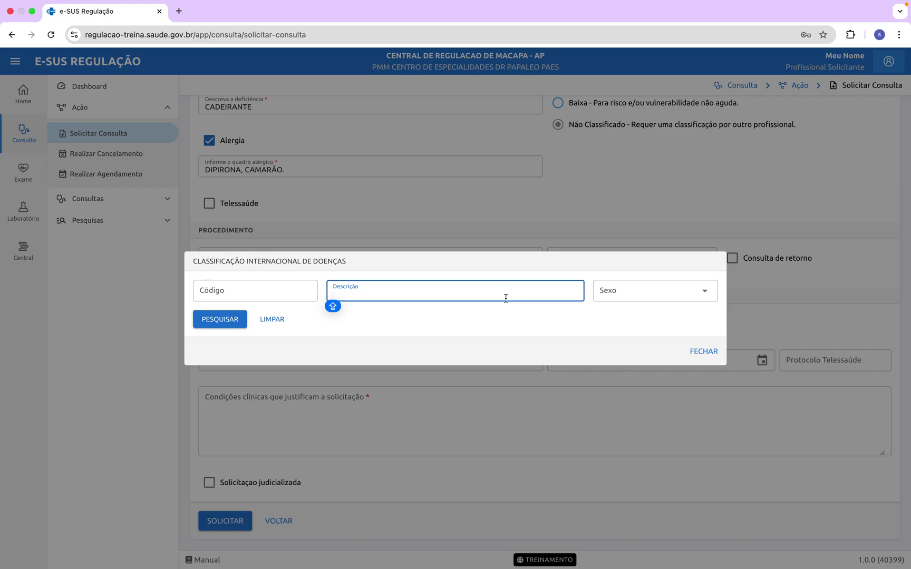
{"action": "type", "text": "CORAN"}
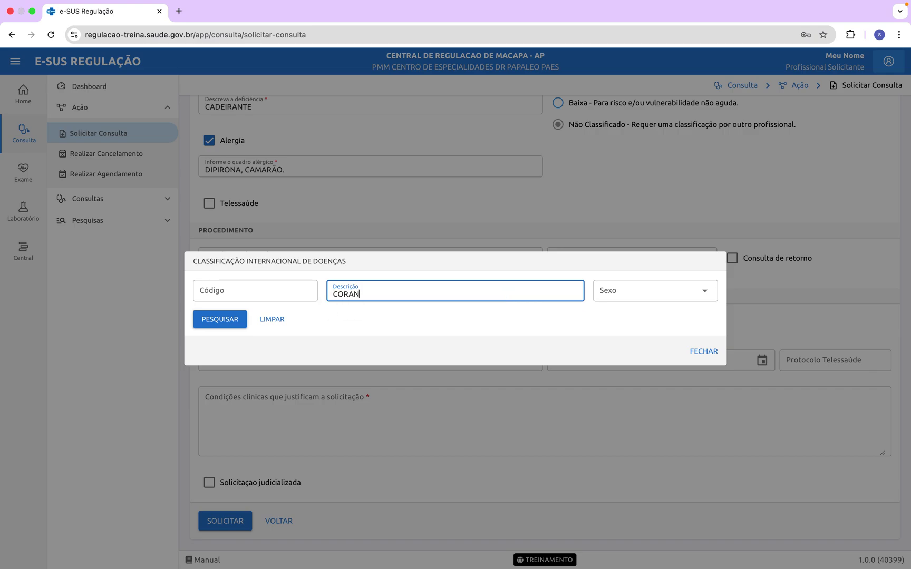
{"action": "type", "text": "RION"}
{"action": "key", "text": "BackSpace"}
{"action": "key", "text": "BackSpace"}
{"action": "key", "text": "BackSpace"}
{"action": "key", "text": "BackSpace"}
{"action": "type", "text": "ANR"}
{"action": "key", "text": "BackSpace"}
{"action": "key", "text": "BackSpace"}
{"action": "key", "text": "BackSpace"}
{"action": "key", "text": "BackSpace"}
{"action": "key", "text": "BackSpace"}
{"action": "key", "text": "BackSpace"}
{"action": "key", "text": "BackSpace"}
{"action": "key", "text": "BackSpace"}
{"action": "type", "text": "CORE"}
{"action": "key", "text": "BackSpace"}
{"action": "key", "text": "BackSpace"}
{"action": "type", "text": "RA"}
{"action": "type", "text": "NARIANA"}
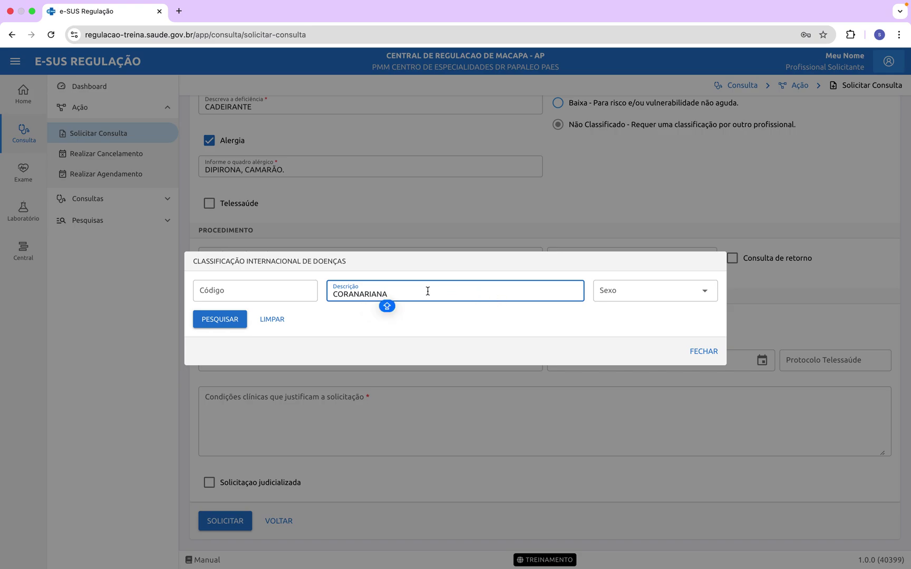
{"action": "left_click", "coordinate": [228, 323]}
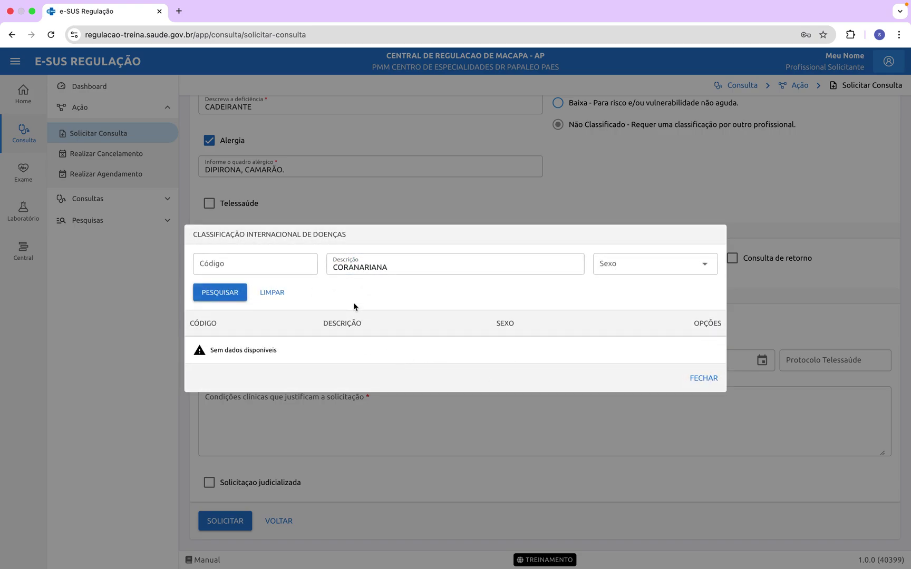
Step: Search again for 'CORONAR', show 50 results per page, and select R931
{"action": "left_click", "coordinate": [415, 266]}
{"action": "type", "text": "\\\\\\\\"}
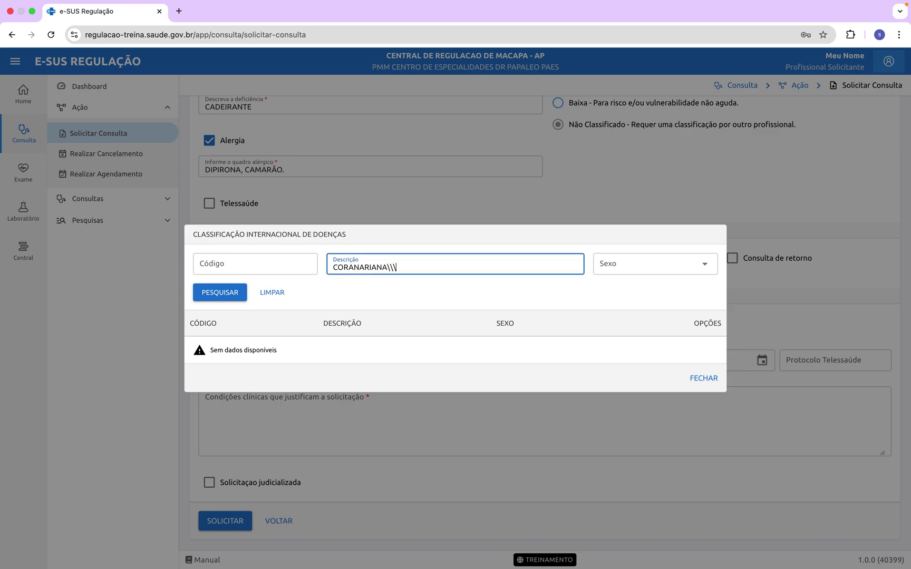
{"action": "key", "text": "BackSpace"}
{"action": "key", "text": "BackSpace"}
{"action": "key", "text": "BackSpace"}
{"action": "key", "text": "BackSpace"}
{"action": "key", "text": "BackSpace"}
{"action": "key", "text": "BackSpace"}
{"action": "key", "text": "BackSpace"}
{"action": "key", "text": "BackSpace"}
{"action": "key", "text": "BackSpace"}
{"action": "key", "text": "BackSpace"}
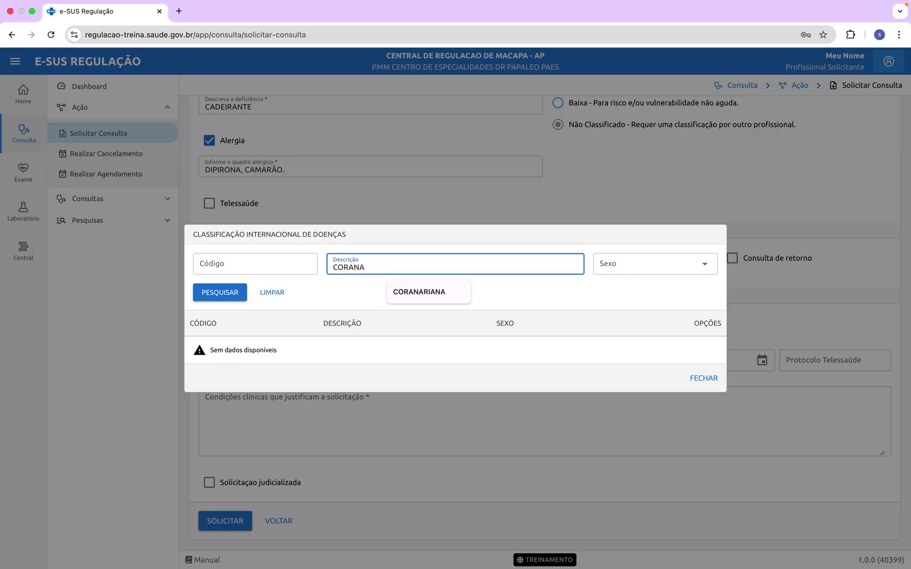
{"action": "key", "text": "BackSpace"}
{"action": "key", "text": "Caps_Lock"}
{"action": "key", "text": "BackSpace"}
{"action": "type", "text": "ONAR"}
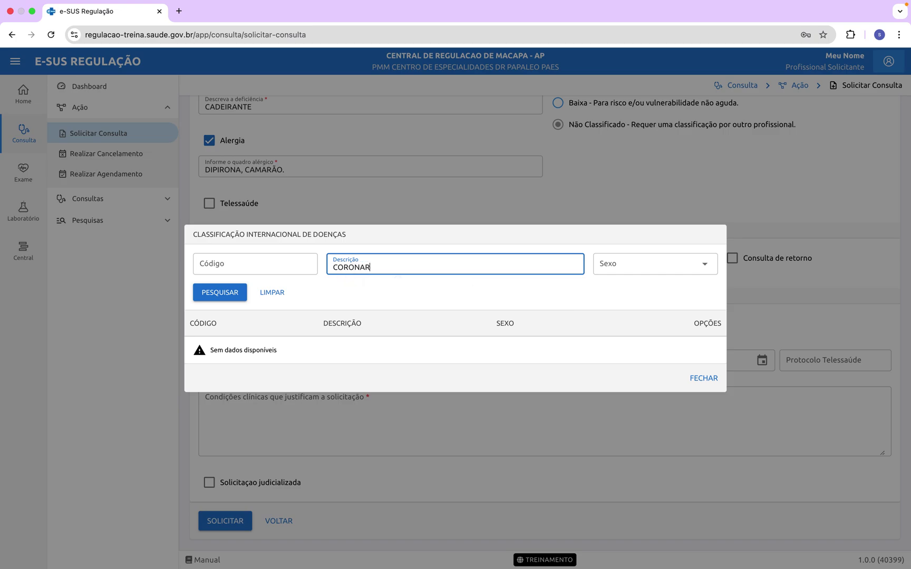
{"action": "left_click", "coordinate": [233, 292]}
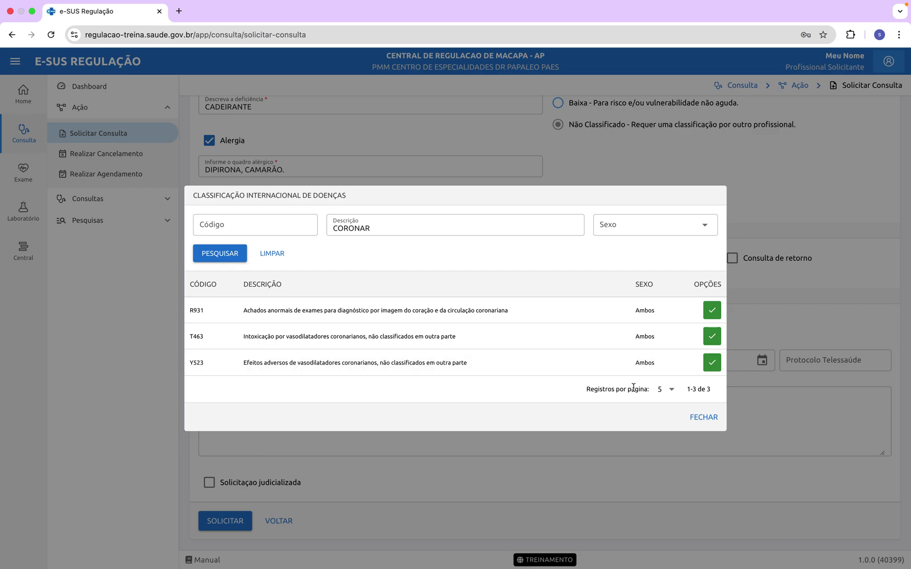
{"action": "left_click", "coordinate": [673, 394]}
{"action": "left_click", "coordinate": [668, 415]}
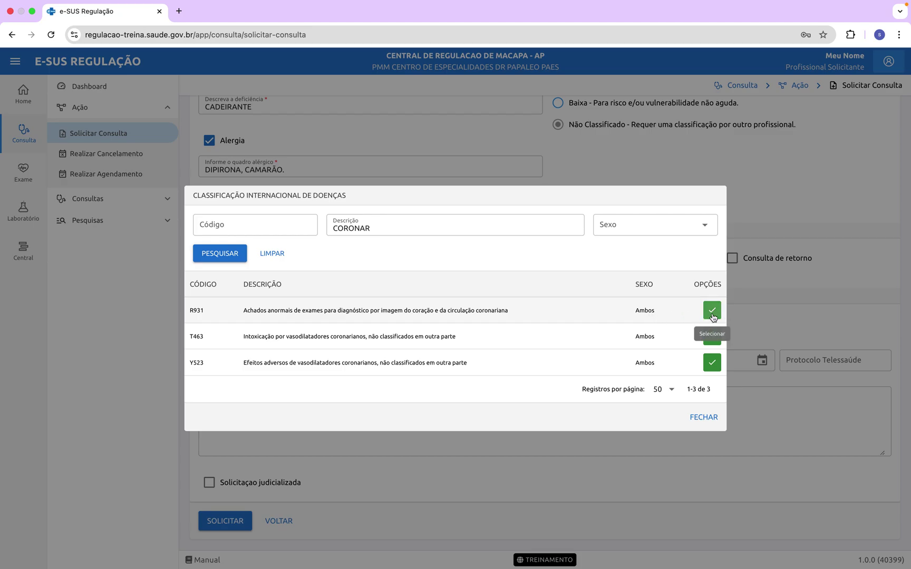
{"action": "left_click", "coordinate": [713, 316]}
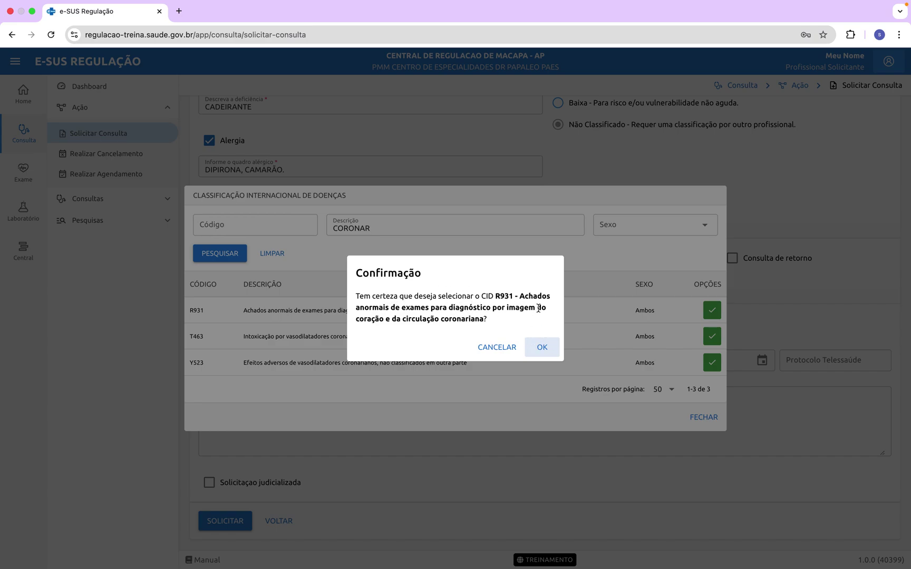
Step: Confirm R931, then overwrite the CID field with Z00
{"action": "left_click", "coordinate": [543, 356]}
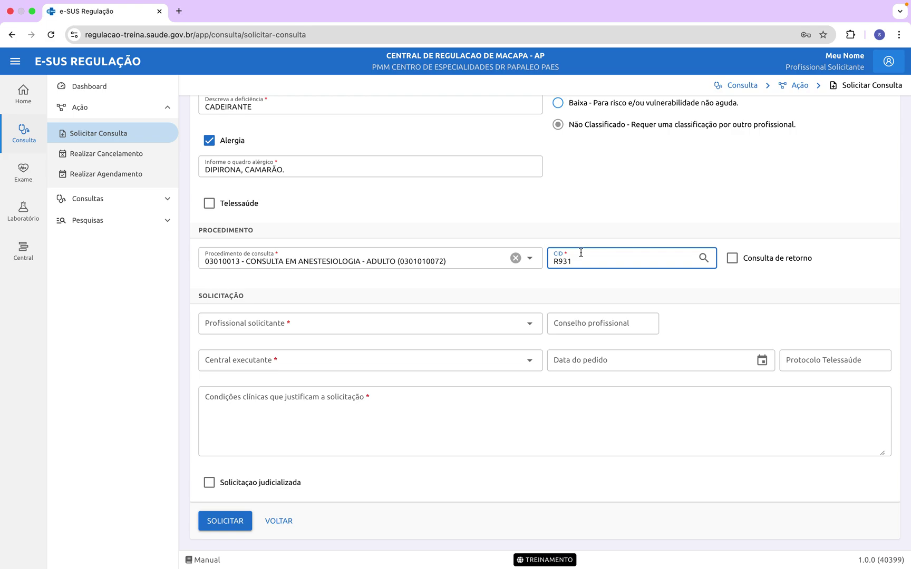
{"action": "double_click", "coordinate": [578, 258]}
{"action": "type", "text": "Z00"}
{"action": "key", "text": "Tab"}
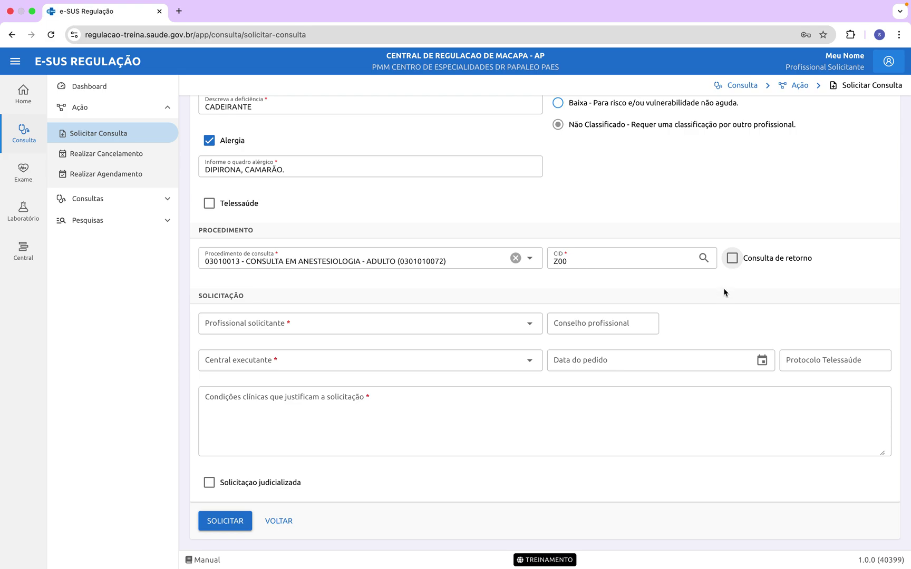
Step: Toggle Consulta de retorno on and back off, then list the requesting professionals
{"action": "left_click", "coordinate": [733, 262]}
{"action": "left_click", "coordinate": [732, 259]}
{"action": "left_click", "coordinate": [530, 323]}
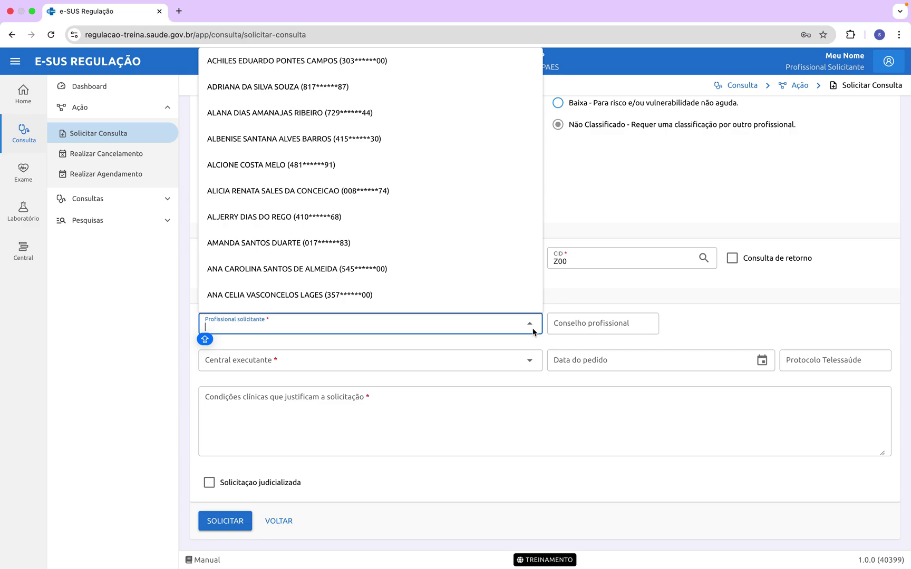
Step: Pick a professional by name, then clear that choice and filter the list with PRO
{"action": "type", "text": "ALCI"}
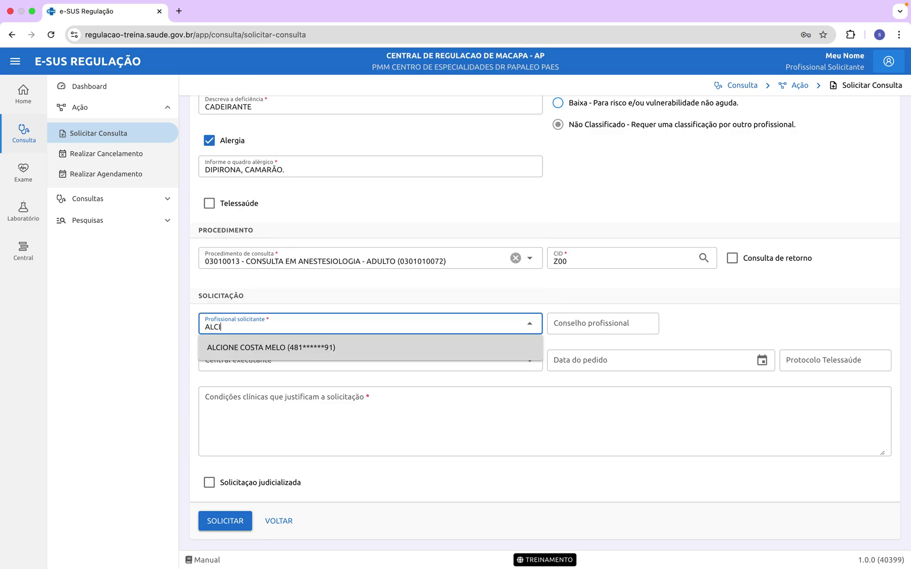
{"action": "type", "text": "ONE"}
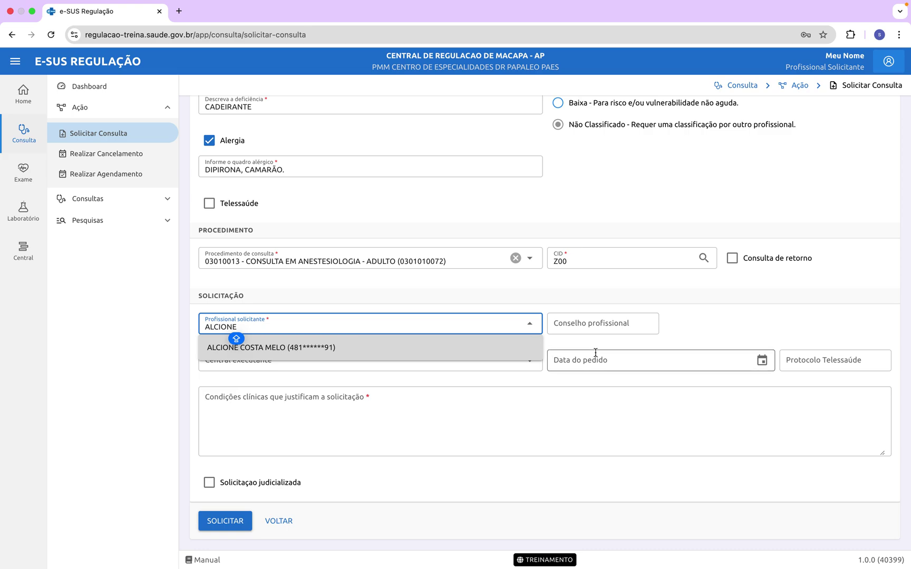
{"action": "left_click", "coordinate": [363, 350]}
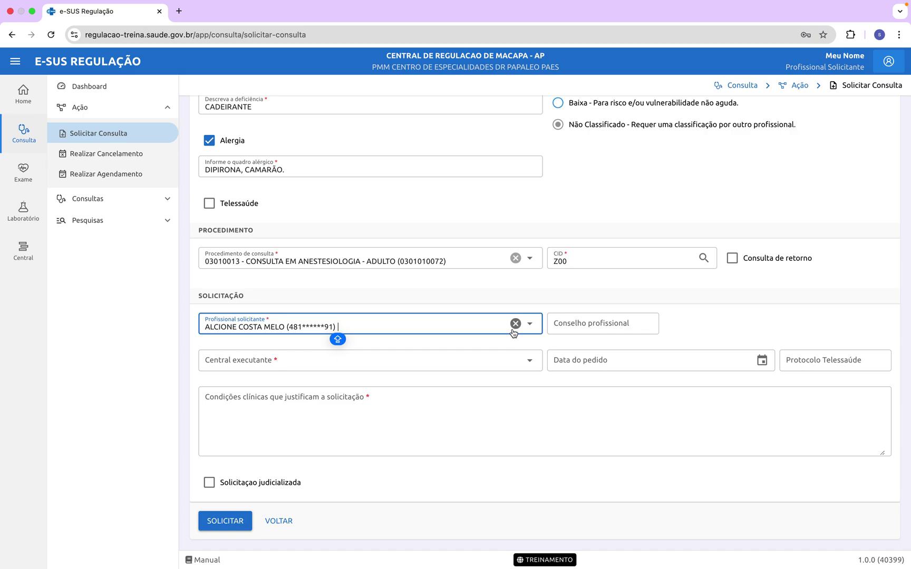
{"action": "left_click", "coordinate": [489, 327]}
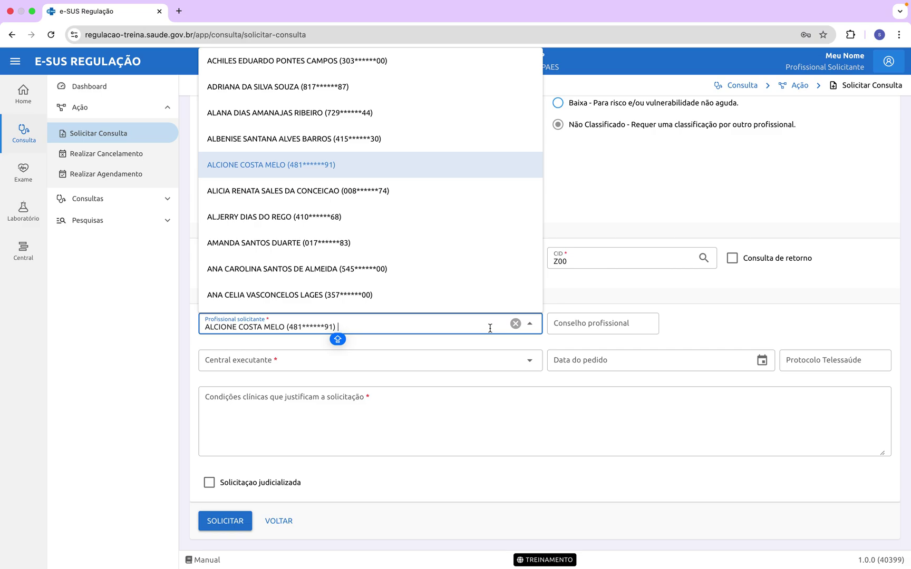
{"action": "left_click", "coordinate": [516, 323]}
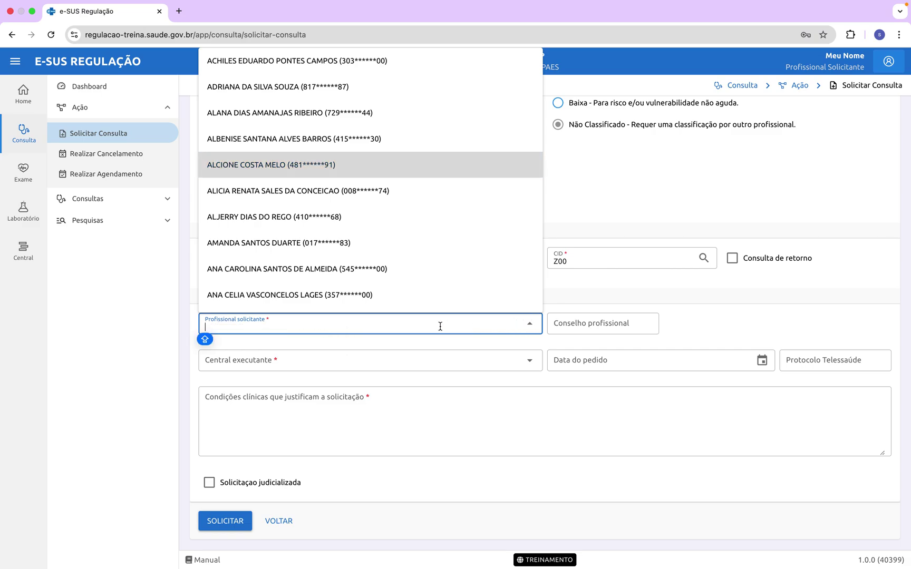
{"action": "type", "text": "PRO"}
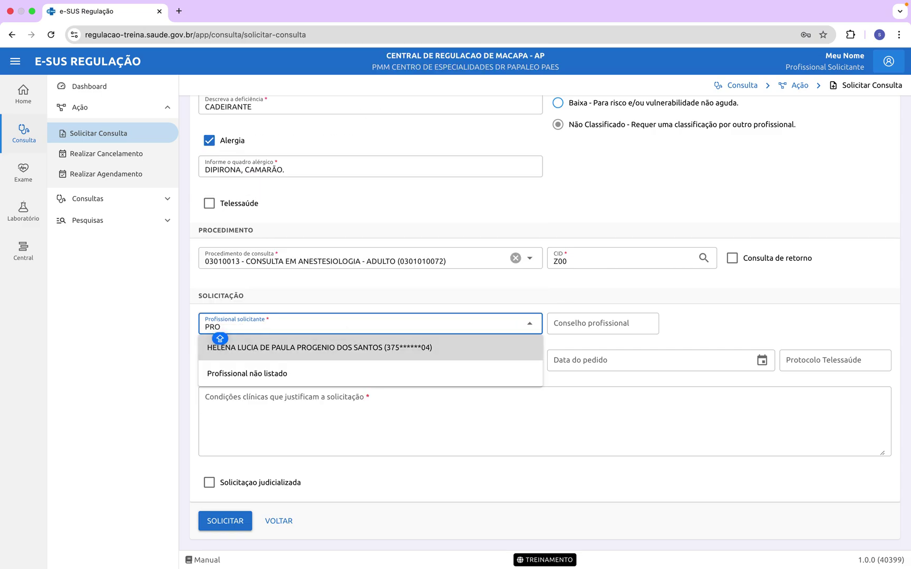
Step: Set the requester to Profissional não listado and enter the professional's CPF
{"action": "left_click", "coordinate": [421, 370]}
{"action": "key", "text": "Caps_Lock"}
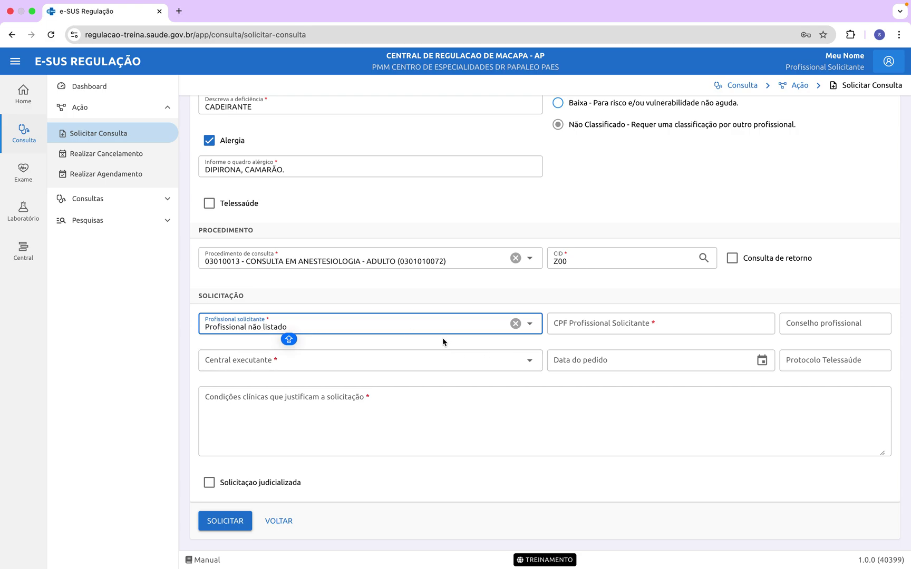
{"action": "key", "text": "Caps_Lock"}
{"action": "key", "text": "Tab"}
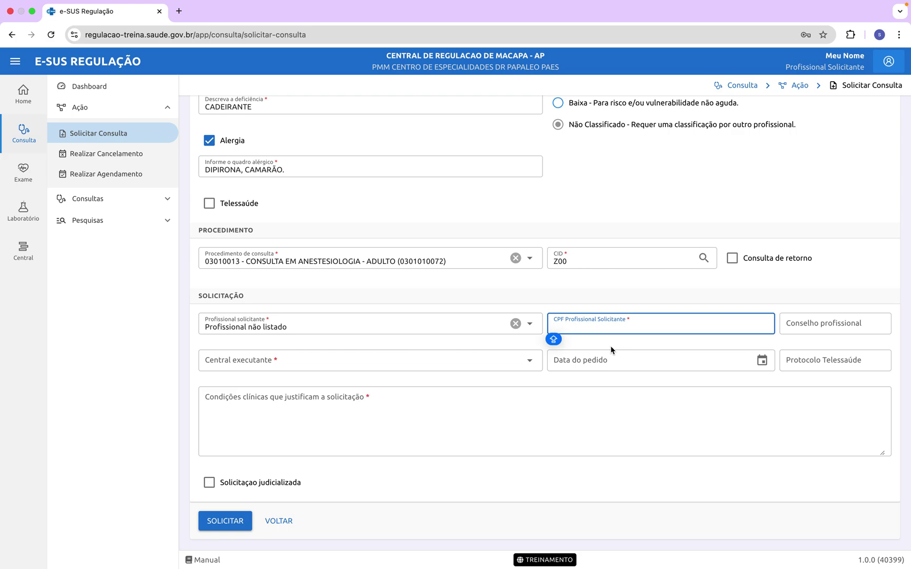
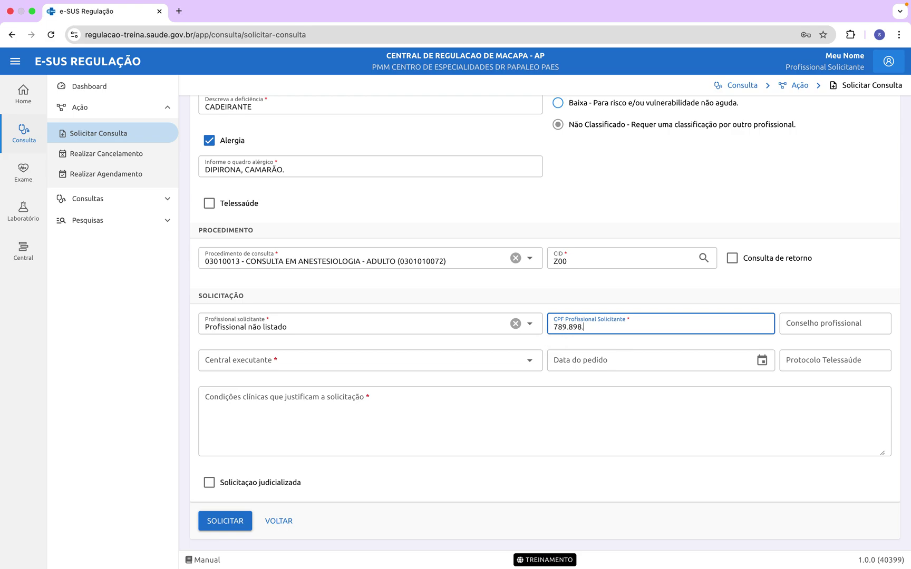
{"action": "key", "text": "Tab"}
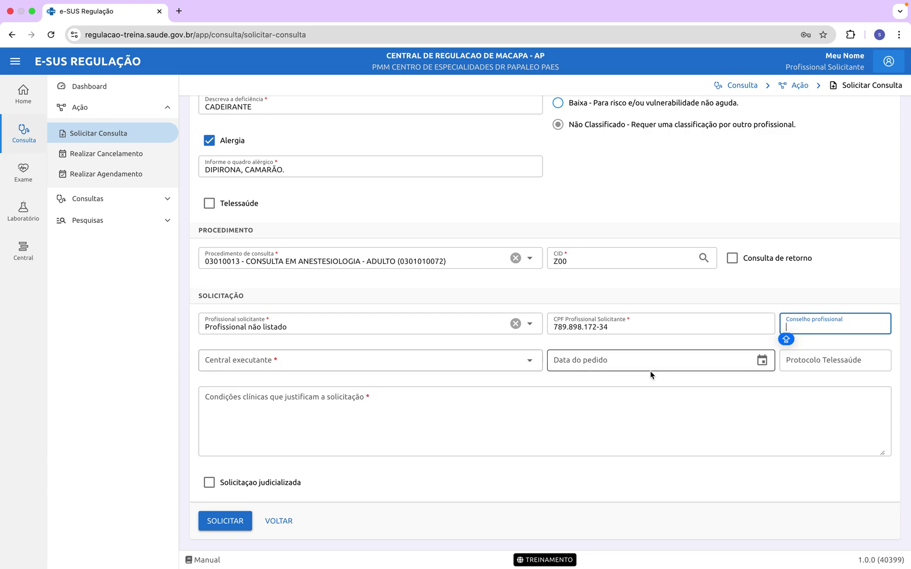
Step: Choose CENTRAL DE REGULACAO DE MACAPA as Central executante to show the regulator authorization notice
{"action": "left_click", "coordinate": [530, 363]}
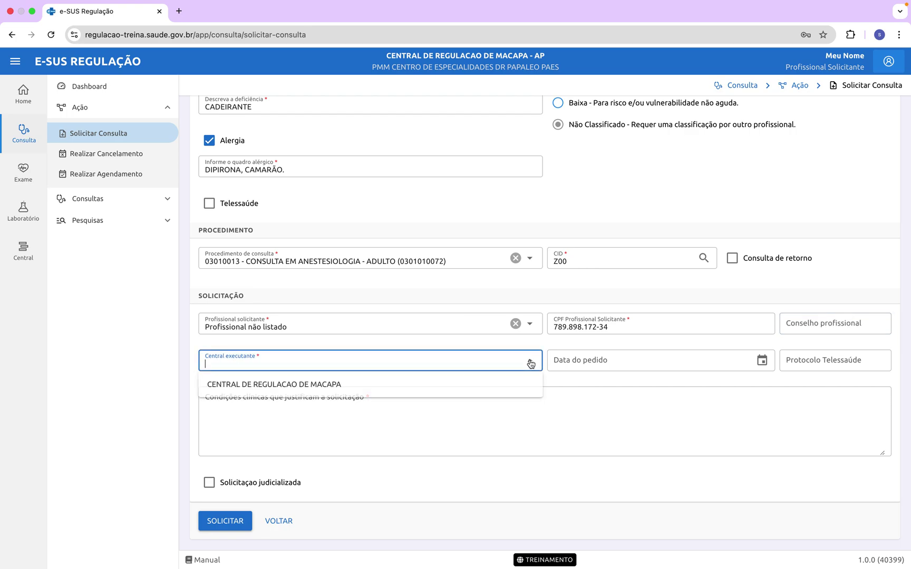
{"action": "left_click", "coordinate": [458, 386]}
{"action": "key", "text": "Caps_Lock"}
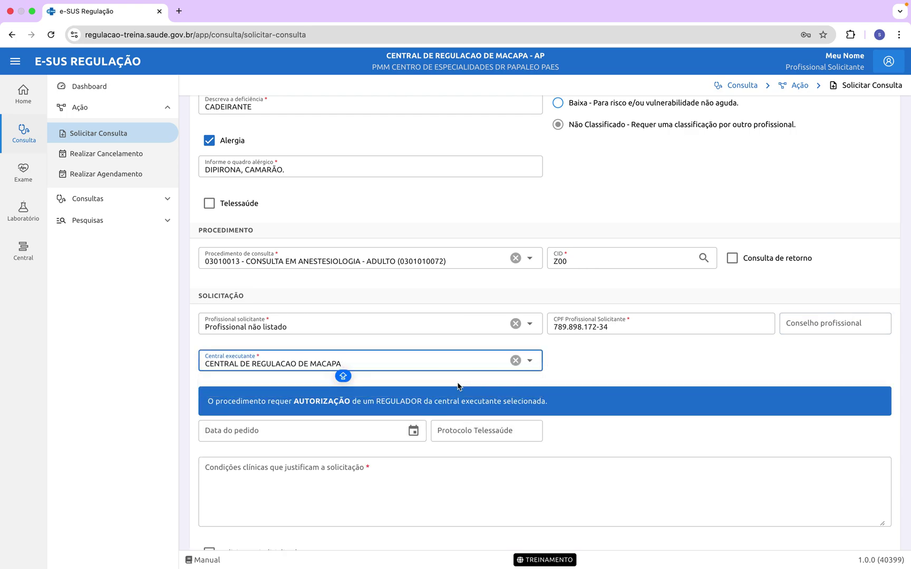
{"action": "left_click", "coordinate": [615, 375]}
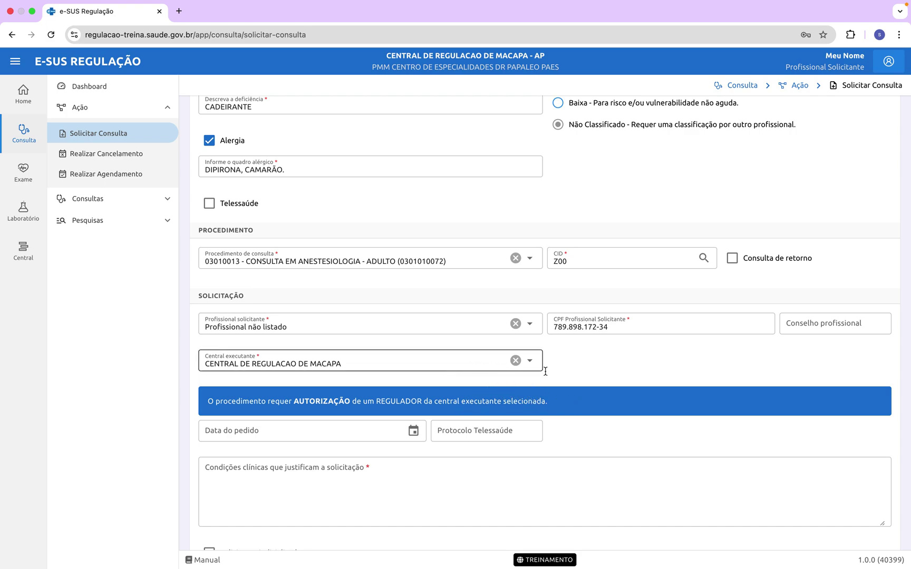
{"action": "scroll", "coordinate": [569, 379], "scroll_direction": "down", "scroll_amount": 2}
{"action": "scroll", "coordinate": [569, 379], "scroll_direction": "up", "scroll_amount": 2}
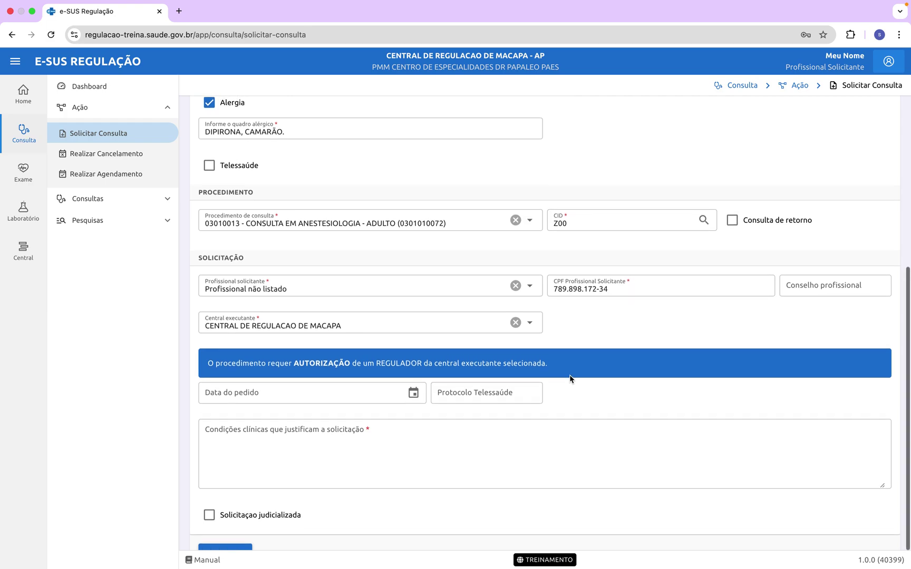
{"action": "scroll", "coordinate": [570, 379], "scroll_direction": "down", "scroll_amount": 3}
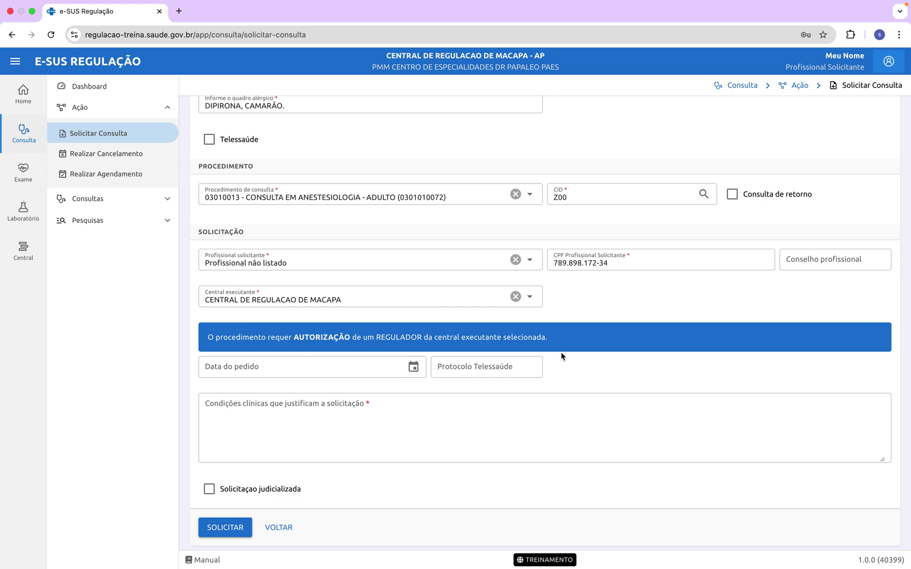
{"action": "scroll", "coordinate": [624, 341], "scroll_direction": "up", "scroll_amount": 5}
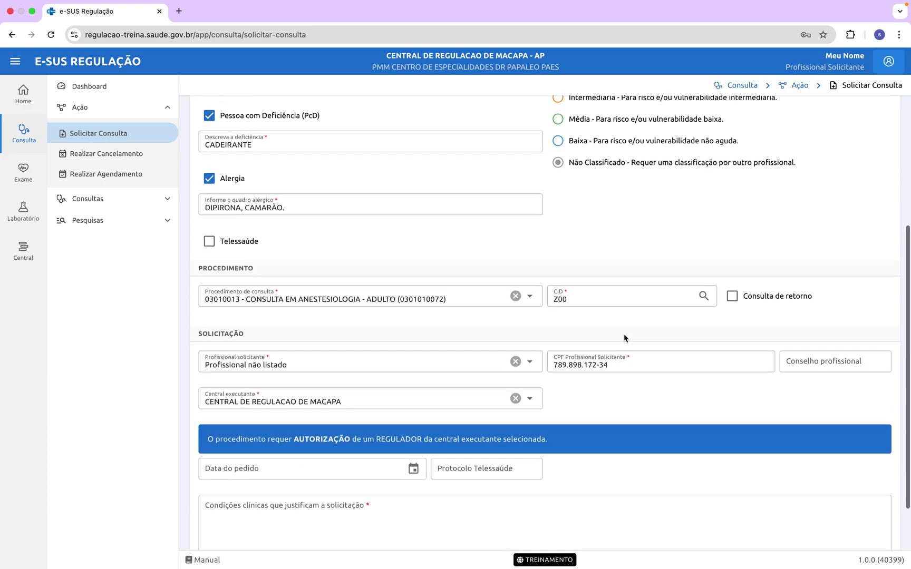
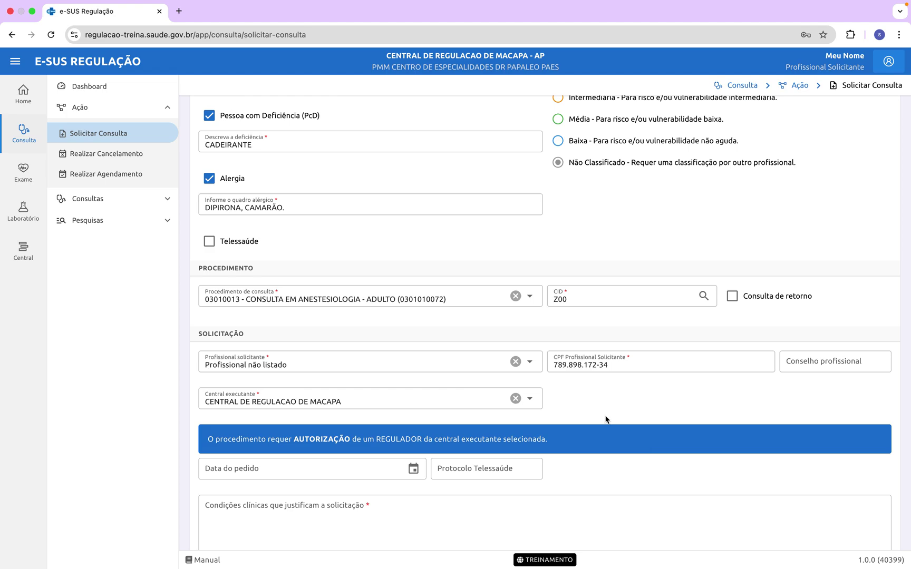
Step: Keep the adult anesthesiology consultation as the selected procedure
{"action": "left_click", "coordinate": [531, 299]}
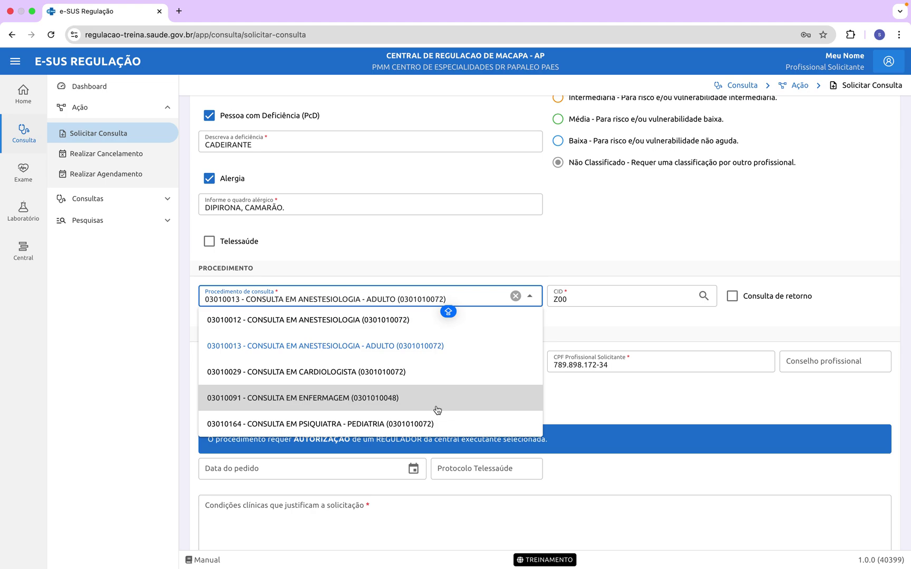
{"action": "left_click", "coordinate": [598, 404]}
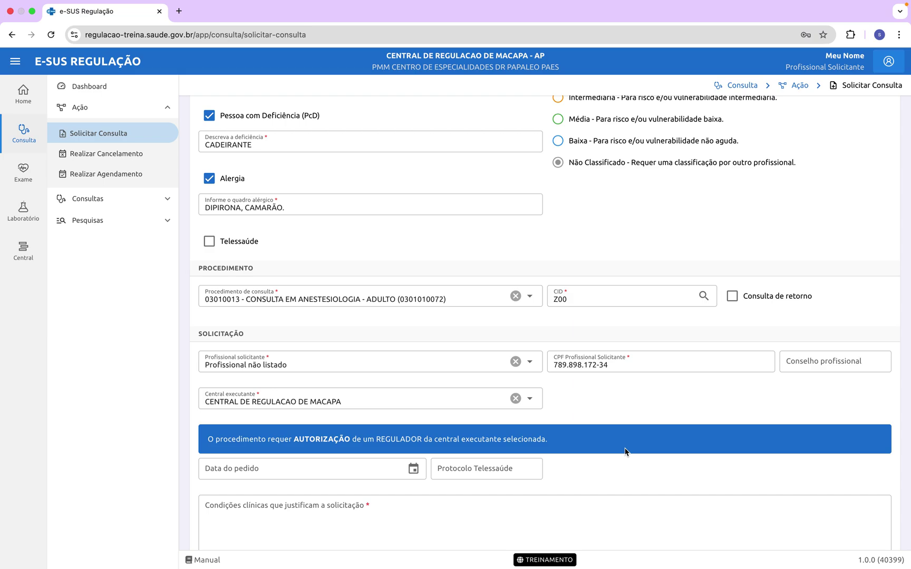
{"action": "scroll", "coordinate": [614, 425], "scroll_direction": "down", "scroll_amount": 3}
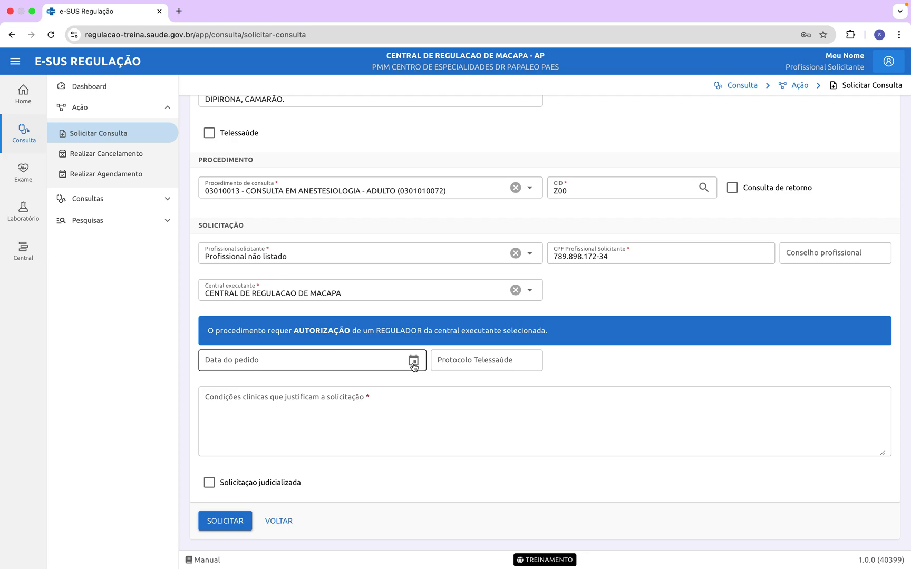
Step: Enter 28/04/2025 as the request date (Data do pedido)
{"action": "left_click", "coordinate": [414, 363]}
{"action": "left_click", "coordinate": [298, 359]}
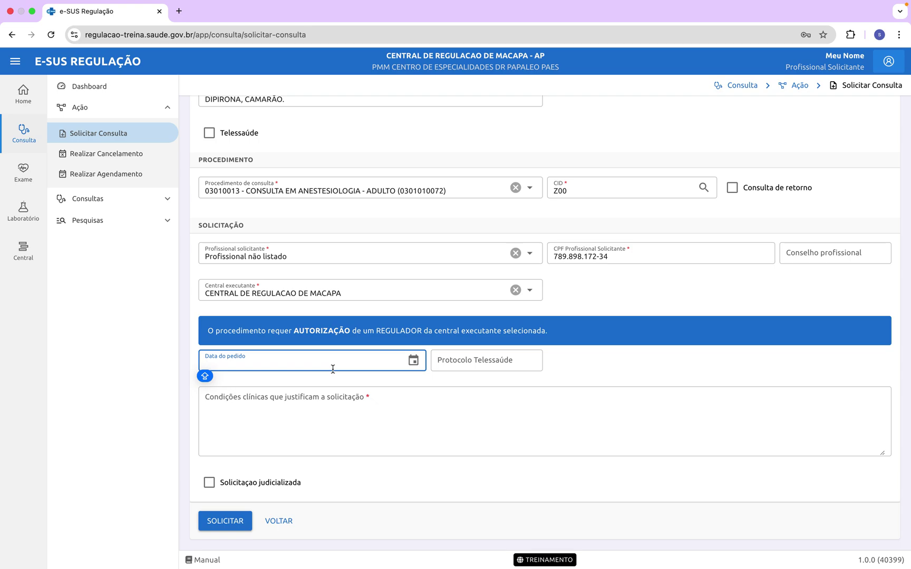
{"action": "type", "text": "2"}
{"action": "key", "text": "BackSpace"}
{"action": "type", "text": "28/"}
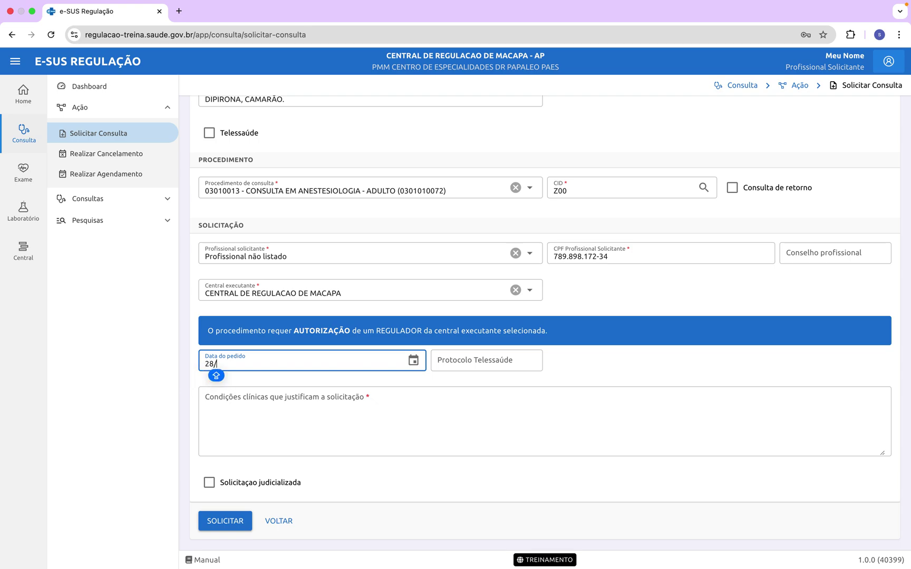
{"action": "type", "text": "04/2025"}
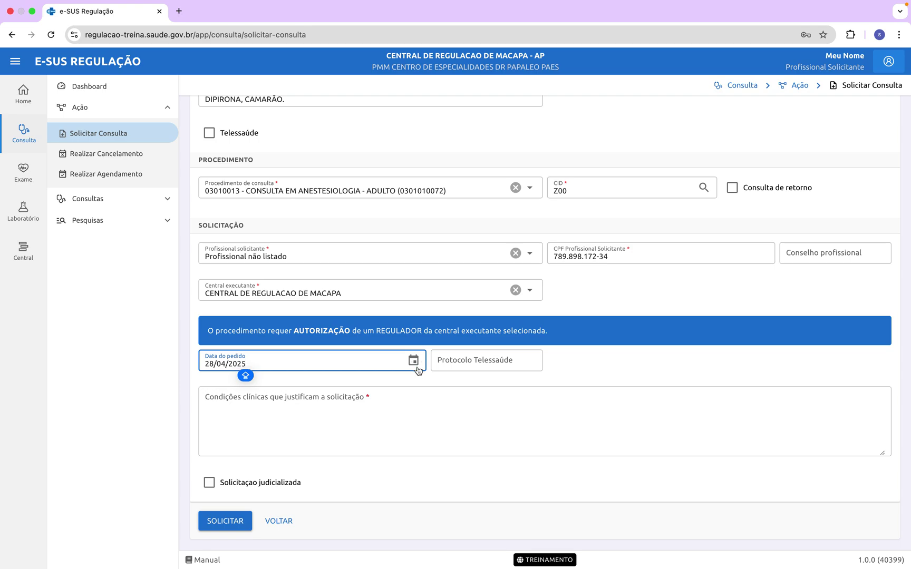
{"action": "left_click", "coordinate": [413, 362]}
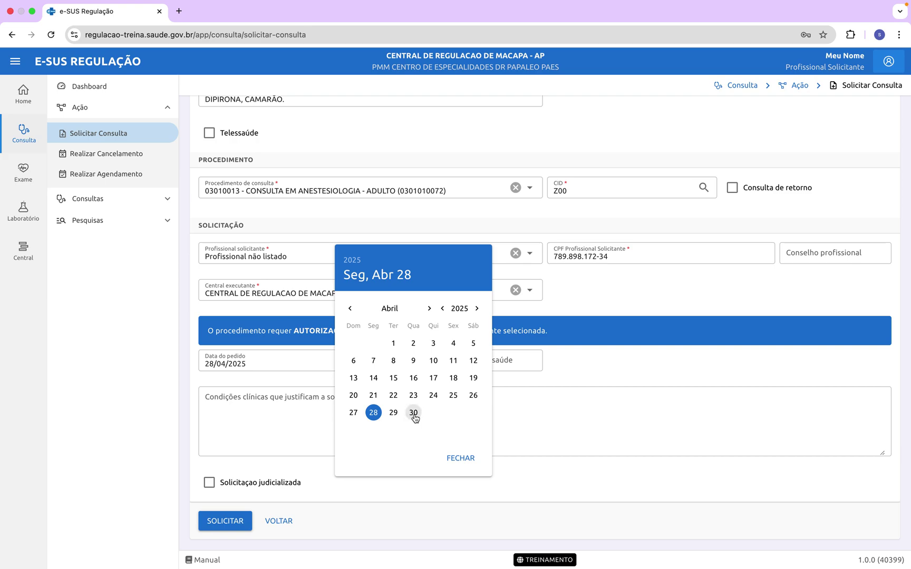
Step: Pick 8 May 2025 in the calendar so the request date reads 08/05/2025
{"action": "left_click", "coordinate": [429, 308]}
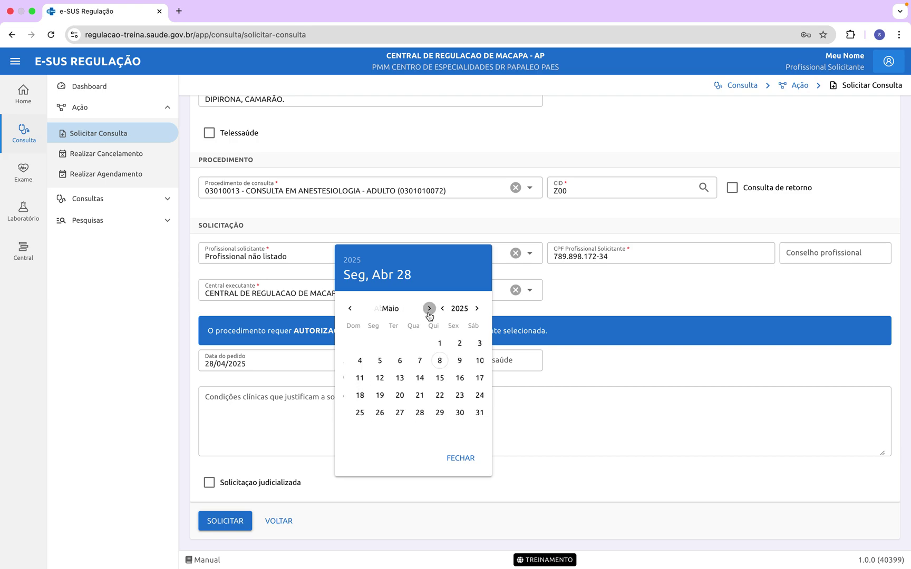
{"action": "left_click", "coordinate": [434, 361]}
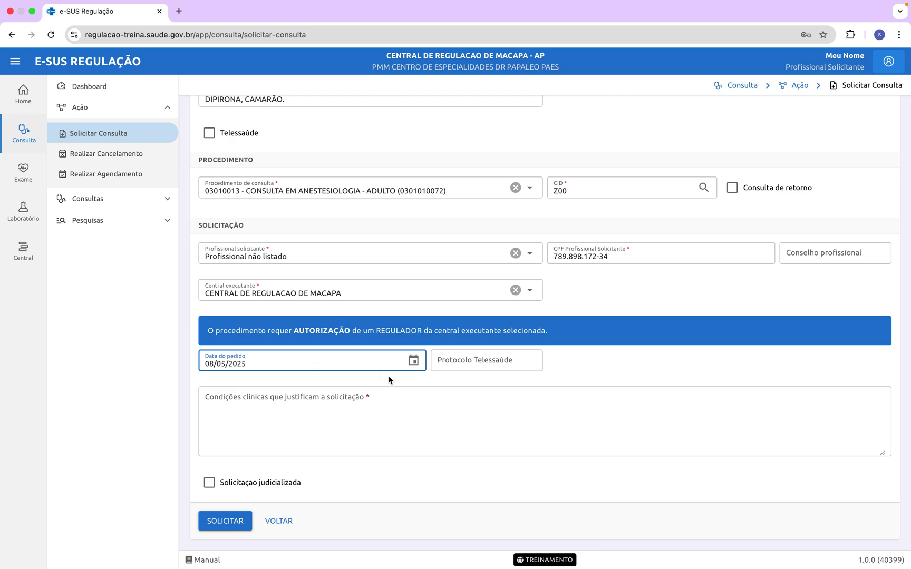
{"action": "left_click", "coordinate": [413, 361]}
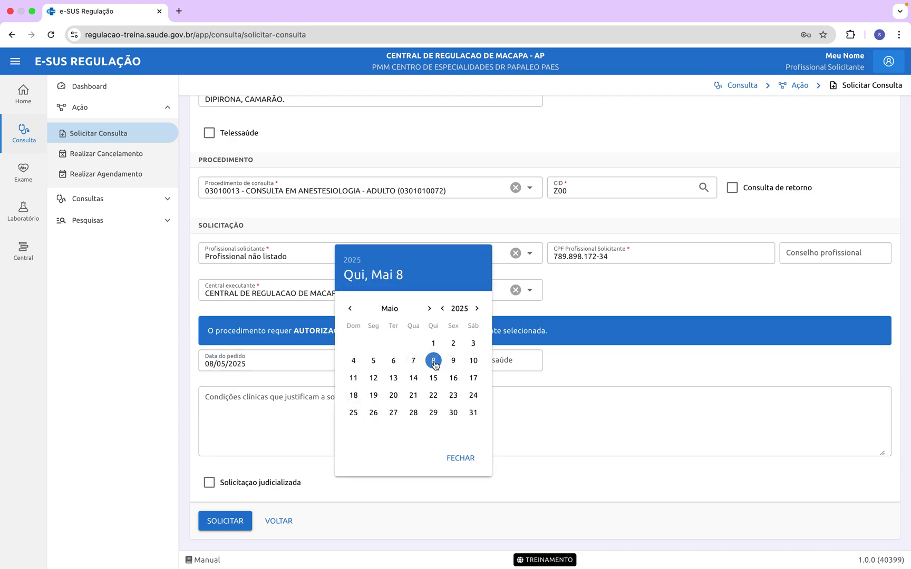
{"action": "left_click", "coordinate": [460, 458]}
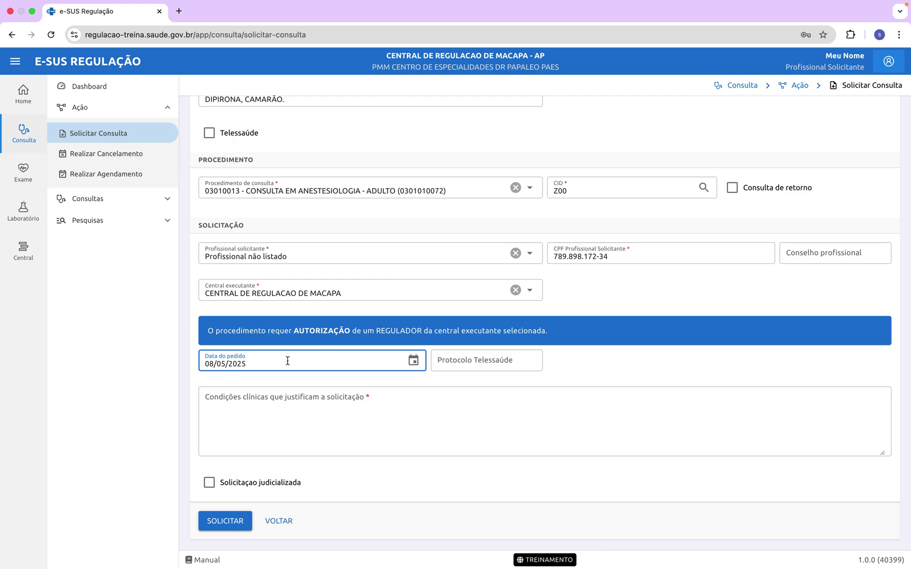
{"action": "left_click", "coordinate": [373, 424]}
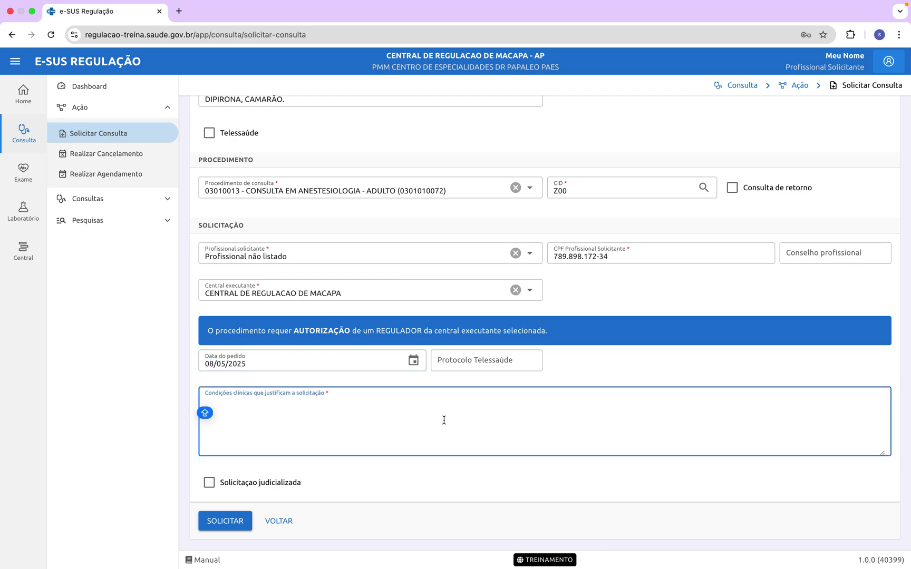
{"action": "scroll", "coordinate": [501, 425], "scroll_direction": "up", "scroll_amount": 3}
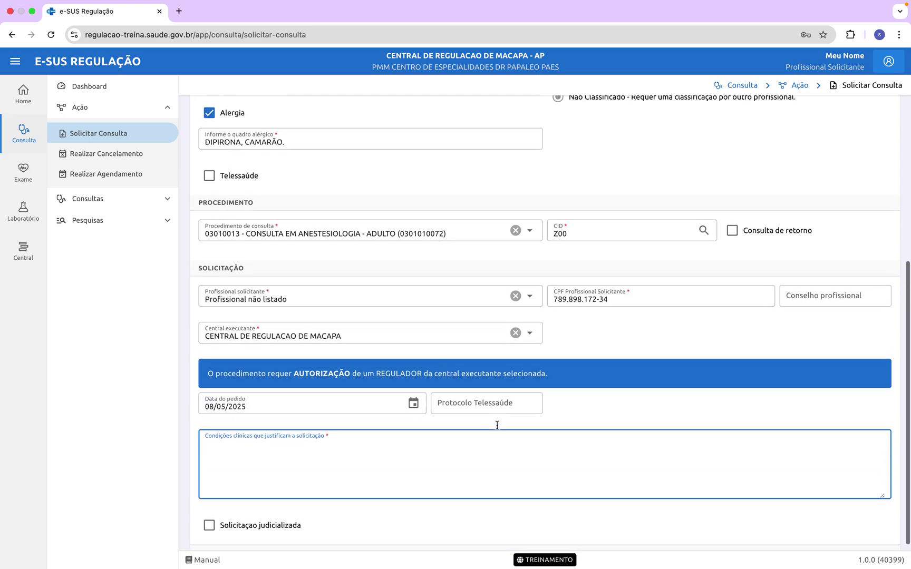
{"action": "scroll", "coordinate": [498, 425], "scroll_direction": "down", "scroll_amount": 3}
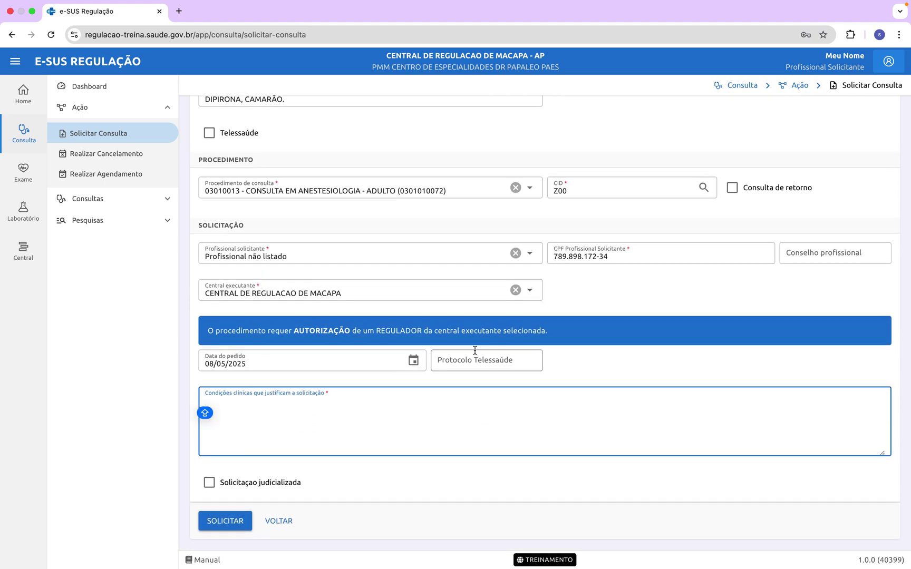
{"action": "scroll", "coordinate": [459, 298], "scroll_direction": "up", "scroll_amount": 7}
{"action": "scroll", "coordinate": [460, 299], "scroll_direction": "down", "scroll_amount": 9}
{"action": "key", "text": "Caps_Lock"}
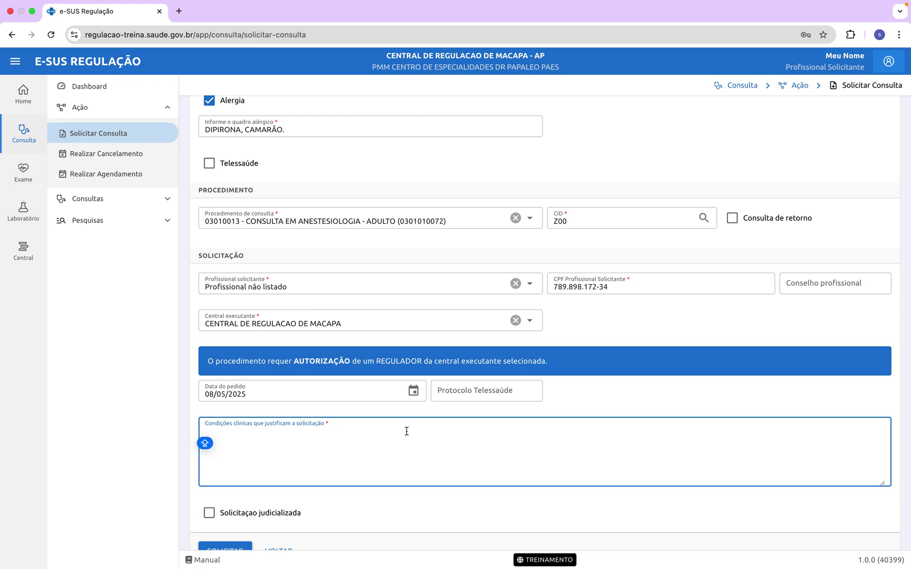
Step: Start the justification in capitals with 'SUBMISSÃO A PROCEDIMETO CIRURGICO'
{"action": "key", "text": "Caps_Lock"}
{"action": "type", "text": "SUBMISSA"}
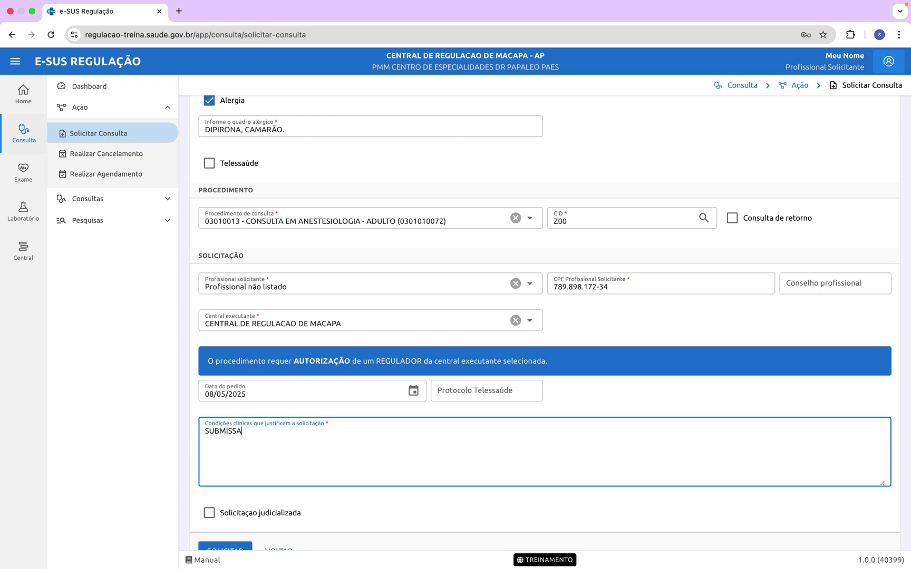
{"action": "key", "text": "BackSpace"}
{"action": "type", "text": "ÃO A PRO CEDI"}
{"action": "key", "text": "BackSpace"}
{"action": "key", "text": "BackSpace"}
{"action": "key", "text": "BackSpace"}
{"action": "key", "text": "BackSpace"}
{"action": "key", "text": "BackSpace"}
{"action": "type", "text": "CEDI"}
{"action": "key", "text": "Caps_Lock"}
{"action": "type", "text": "METO CIRURGI"}
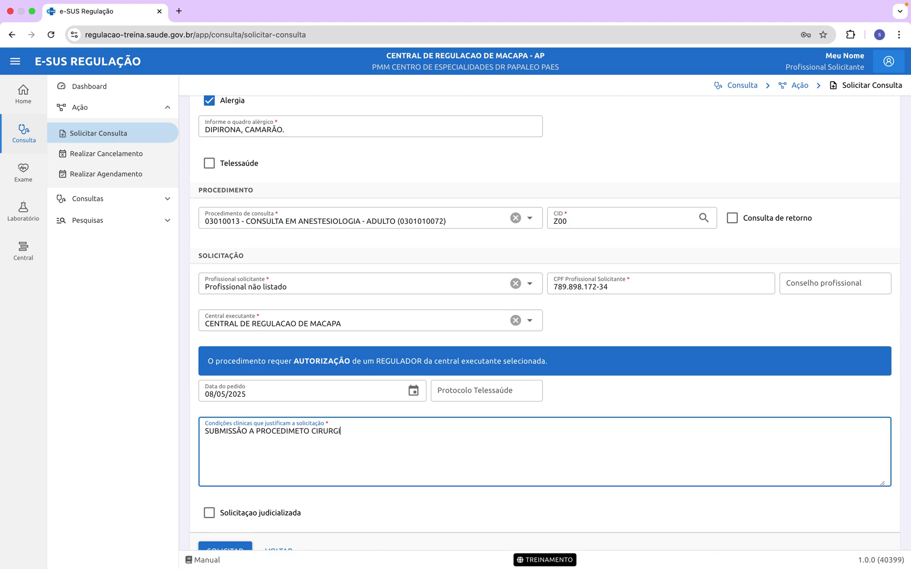
{"action": "type", "text": "CO BARI"}
Step: Fix the typos after CIRURGICO and add 'DE LAPAROTOMIA EXPLORATORIO -'
{"action": "key", "text": "BackSpace"}
{"action": "key", "text": "BackSpace"}
{"action": "key", "text": "BackSpace"}
{"action": "key", "text": "BackSpace"}
{"action": "key", "text": "BackSpace"}
{"action": "type", "text": "BA"}
{"action": "key", "text": "BackSpace"}
{"action": "key", "text": "BackSpace"}
{"action": "type", "text": "NC"}
{"action": "key", "text": "BackSpace"}
{"action": "key", "text": "BackSpace"}
{"action": "type", "text": "NOEA"}
{"action": "key", "text": "BackSpace"}
{"action": "key", "text": "BackSpace"}
{"action": "key", "text": "BackSpace"}
{"action": "key", "text": "BackSpace"}
{"action": "type", "text": "E"}
{"action": "key", "text": "BackSpace"}
{"action": "type", "text": "DE CE"}
{"action": "key", "text": "BackSpace"}
{"action": "key", "text": "BackSpace"}
{"action": "type", "text": "LAPARO"}
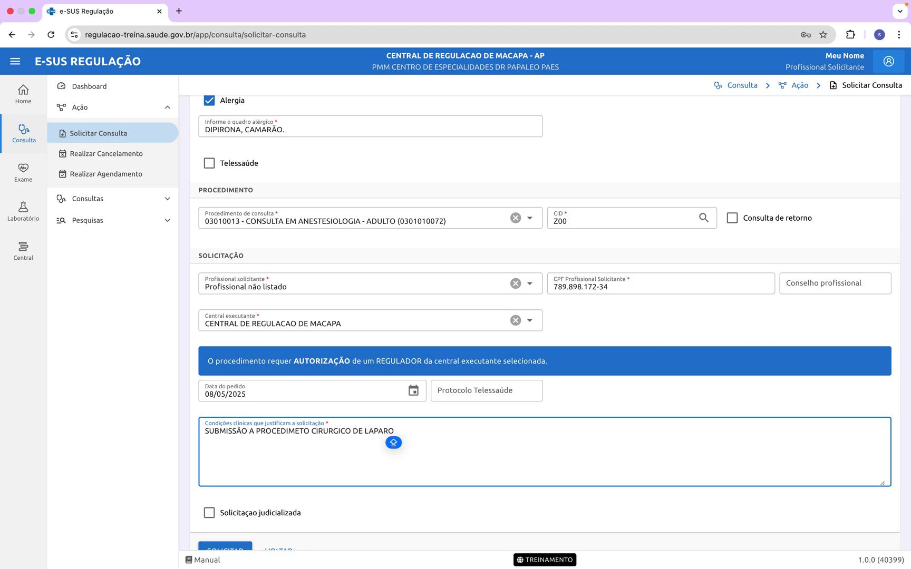
{"action": "type", "text": "TOMIA E"}
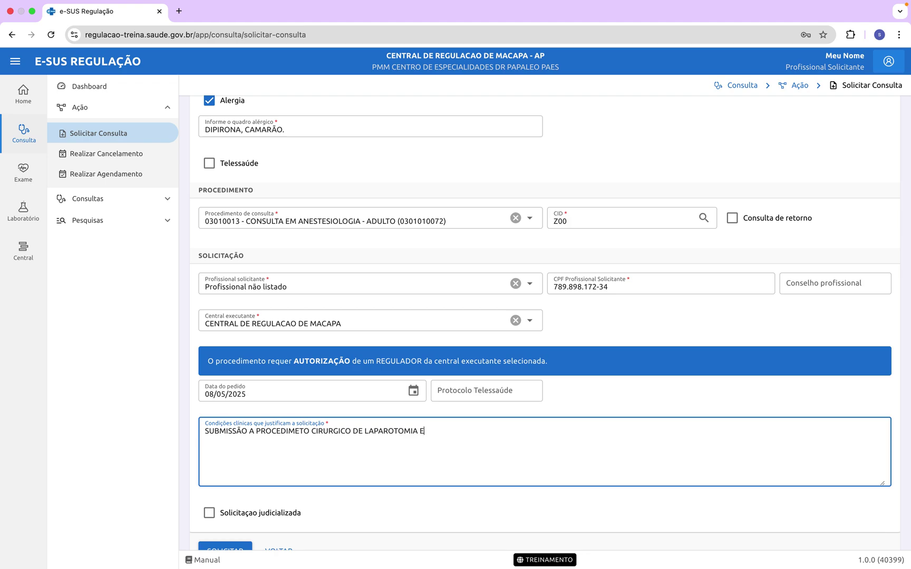
{"action": "type", "text": "XPLORA"}
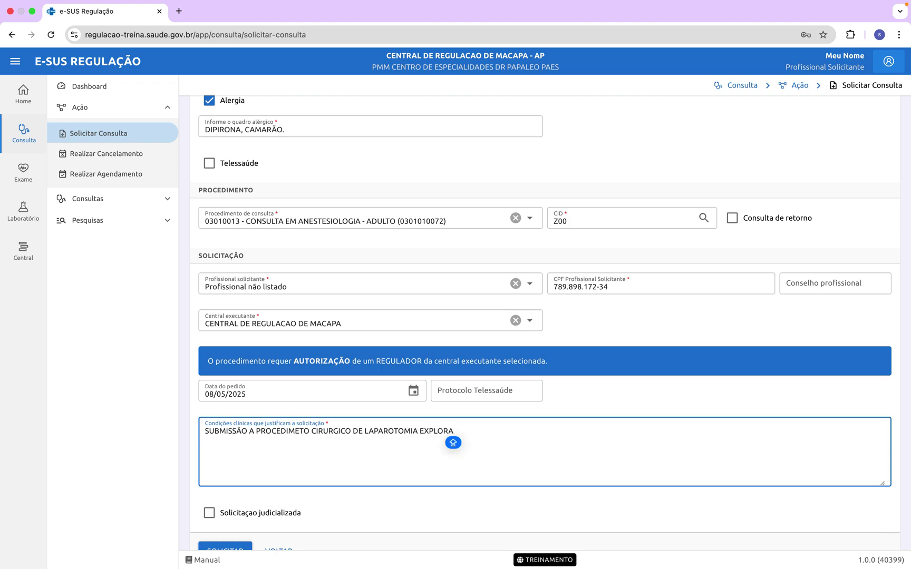
{"action": "type", "text": "TORIO -"}
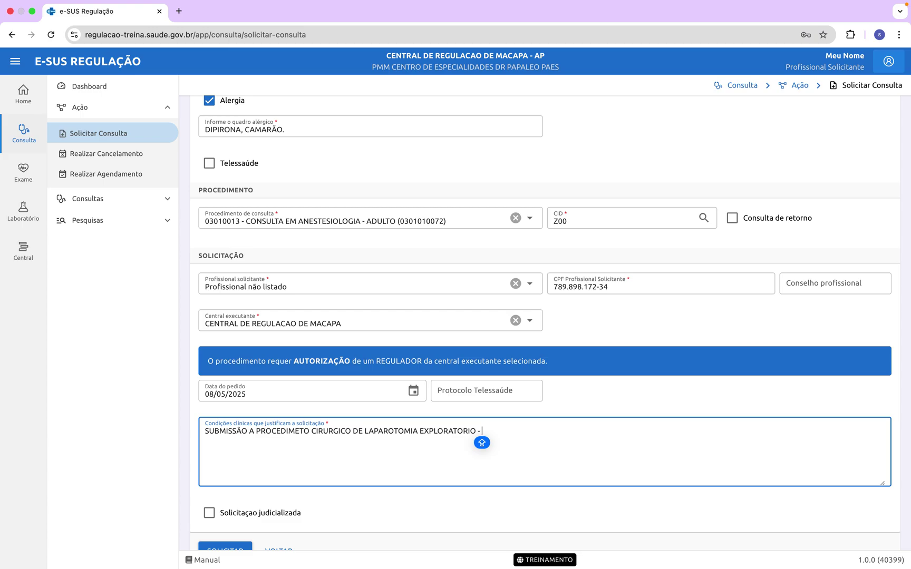
{"action": "scroll", "coordinate": [482, 289], "scroll_direction": "up", "scroll_amount": 6}
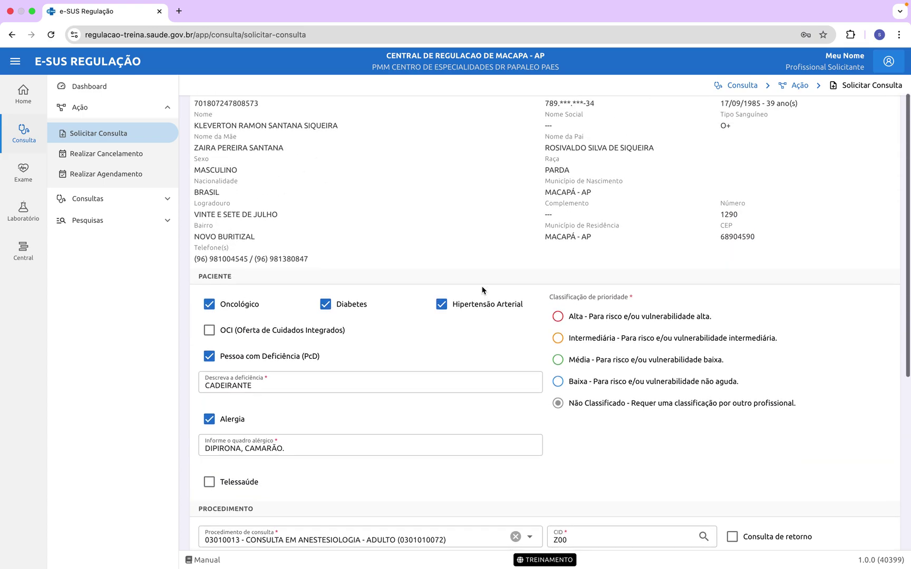
{"action": "scroll", "coordinate": [367, 373], "scroll_direction": "down", "scroll_amount": 3}
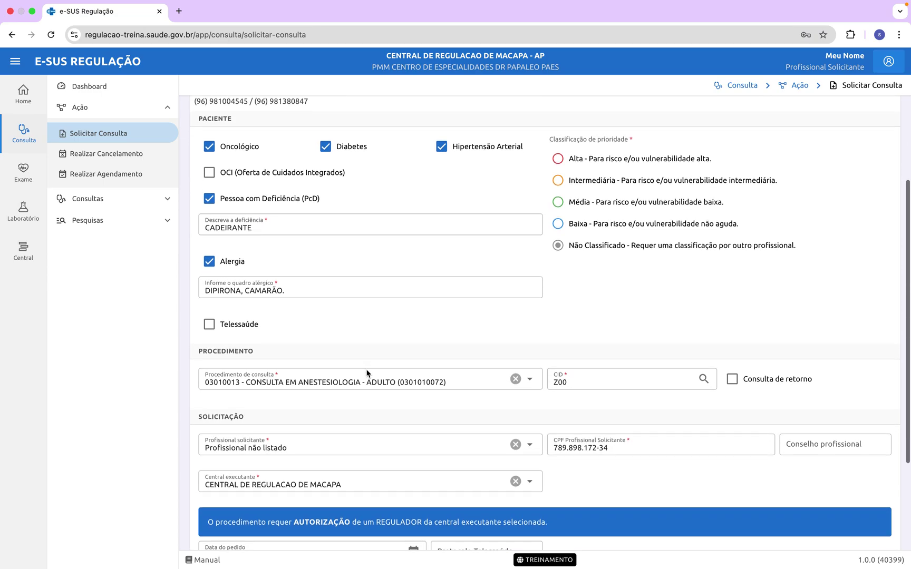
{"action": "scroll", "coordinate": [367, 374], "scroll_direction": "down", "scroll_amount": 2}
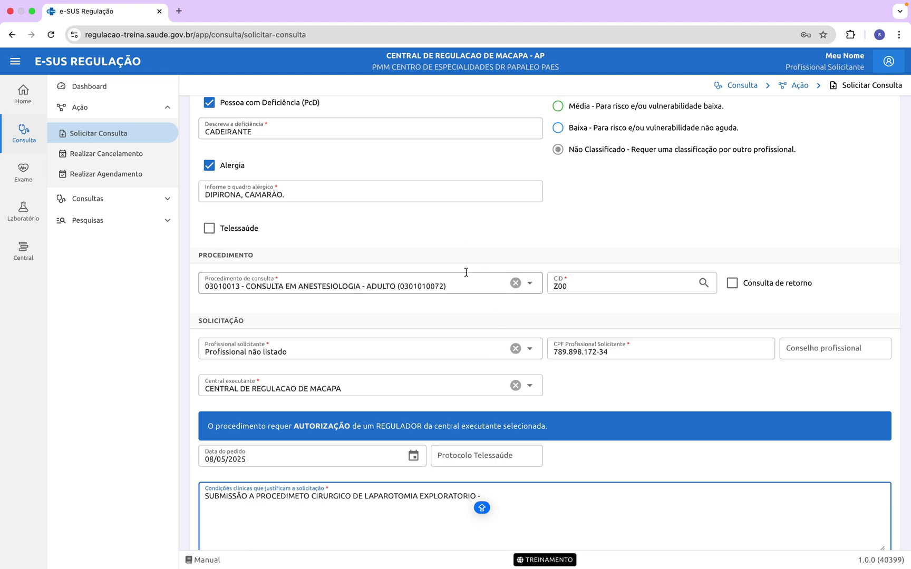
{"action": "scroll", "coordinate": [465, 270], "scroll_direction": "down", "scroll_amount": 2}
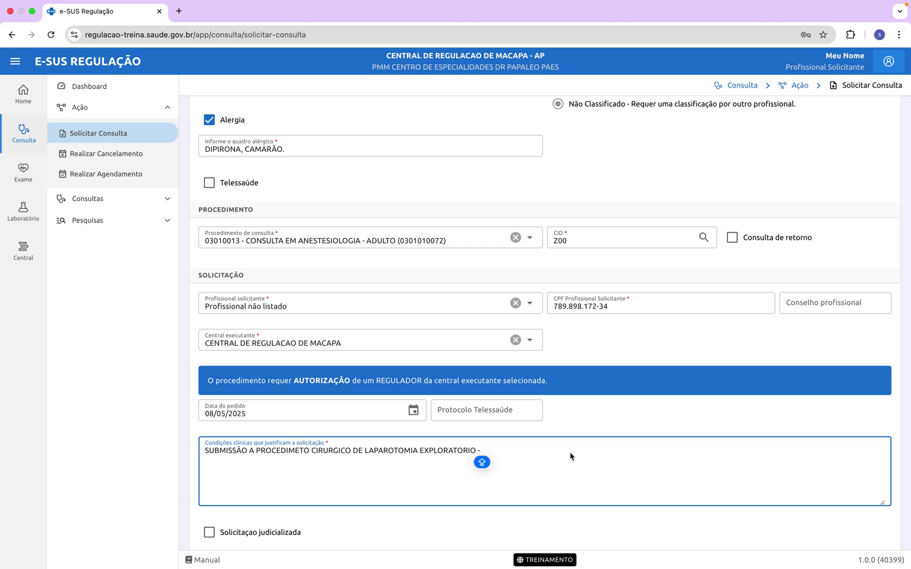
Step: Append 'CONTATO DE REFERNCIA' followed by the first reference phone number
{"action": "type", "text": "("}
{"action": "key", "text": "BackSpace"}
{"action": "type", "text": "CONT"}
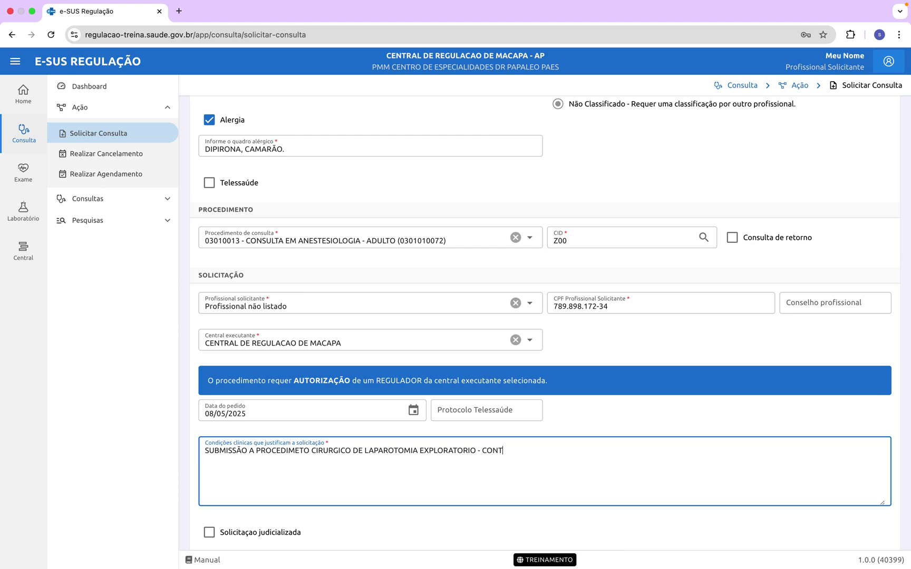
{"action": "type", "text": "ATO DE REFERNCIA (96) 99999"}
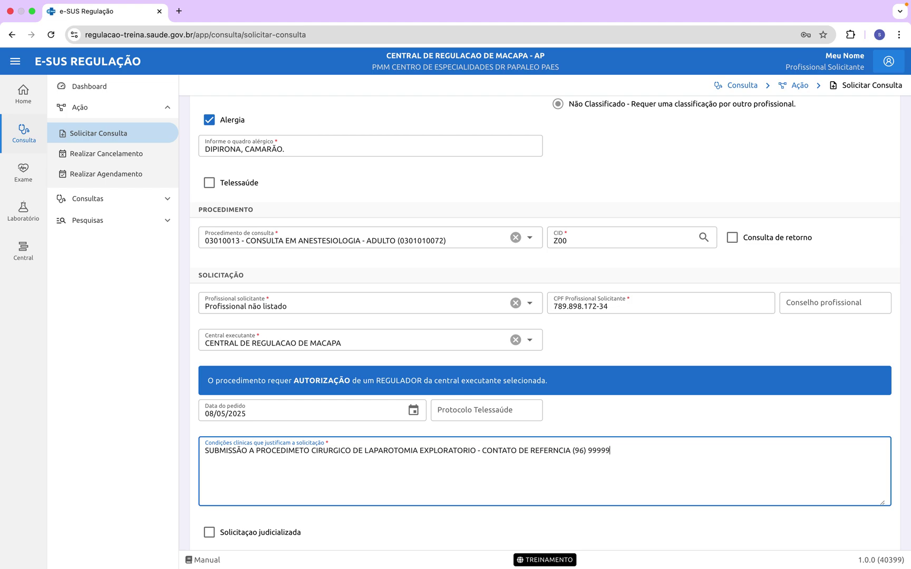
{"action": "type", "text": "99999"}
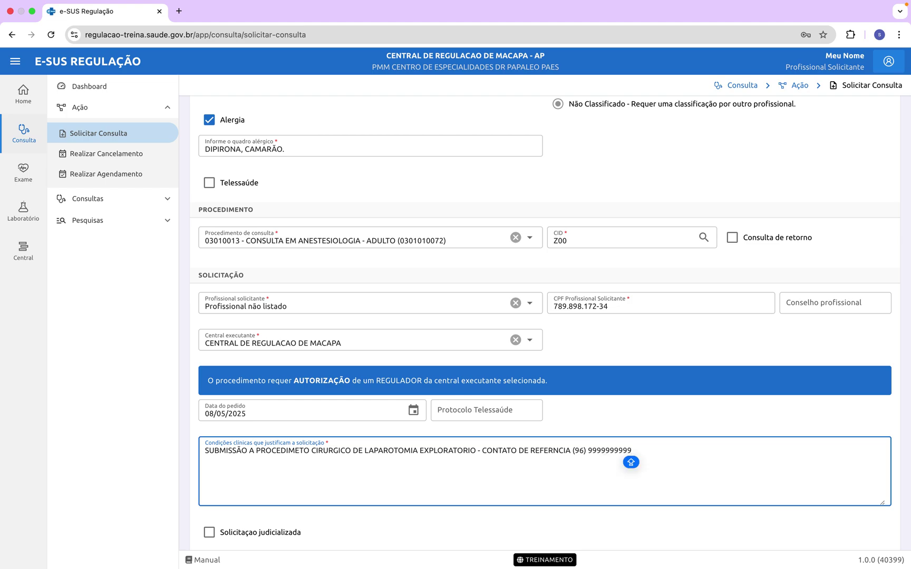
{"action": "type", "text": " (WHATS"}
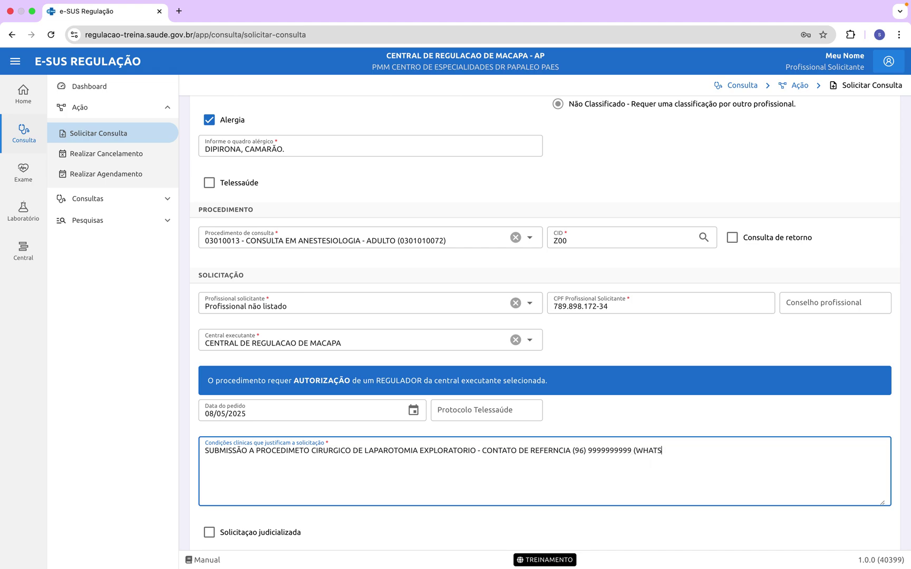
Step: Label it WHATS, add the 'SOMENTE POR LIGAÇÃO' number and the son's (FILHO) number
{"action": "type", "text": ")  (96) 888888888 (SOMENTE L"}
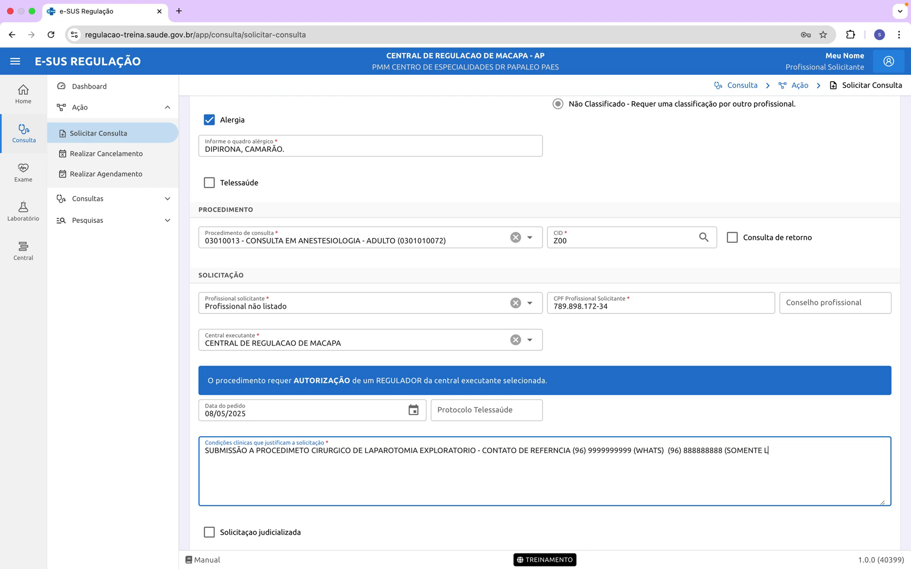
{"action": "key", "text": "BackSpace"}
{"action": "type", "text": "POR LIGAÇÃO D"}
{"action": "key", "text": "BackSpace"}
{"action": "type", "text": ")"}
{"action": "type", "text": " DAD"}
{"action": "key", "text": "BackSpace"}
{"action": "key", "text": "BackSpace"}
{"action": "key", "text": "BackSpace"}
{"action": "type", "text": "(96"}
{"action": "type", "text": ") DE 9999999999 (FILHO"}
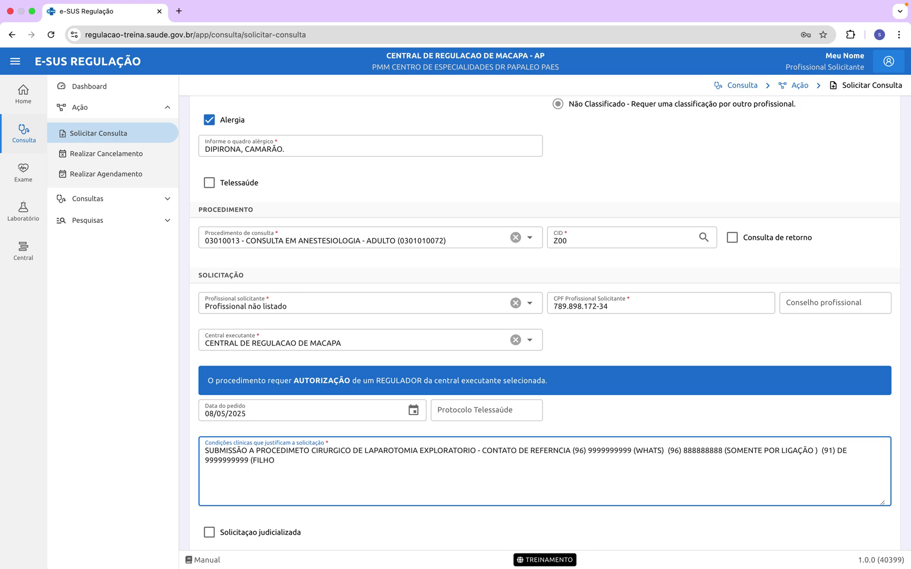
{"action": "type", "text": ")"}
Step: Append '- PROFISSIONAL SOLICITANTE: DR.' followed by the requesting doctor's name
{"action": "type", "text": "- D"}
{"action": "key", "text": "BackSpace"}
{"action": "type", "text": "PROFISSIONAL "}
{"action": "type", "text": "D"}
{"action": "key", "text": "BackSpace"}
{"action": "key", "text": "BackSpace"}
{"action": "type", "text": "SOL"}
{"action": "key", "text": "BackSpace"}
{"action": "key", "text": "BackSpace"}
{"action": "key", "text": "BackSpace"}
{"action": "type", "text": "SOLICITANTE S"}
{"action": "key", "text": "BackSpace"}
{"action": "key", "text": "BackSpace"}
{"action": "type", "text": ": DR"}
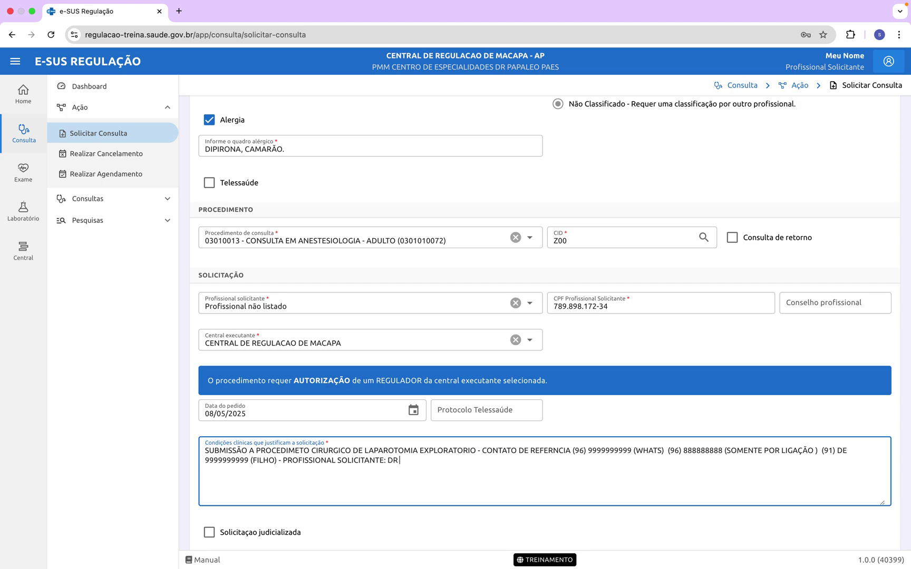
{"action": "type", "text": ". L"}
{"action": "type", "text": "UCAS DADE"}
{"action": "key", "text": "BackSpace"}
{"action": "key", "text": "BackSpace"}
{"action": "key", "text": "BackSpace"}
{"action": "key", "text": "BackSpace"}
{"action": "key", "text": "BackSpace"}
Step: Add the doctor's CRM registration number after a dash, then another dash
{"action": "type", "text": "- CM"}
{"action": "key", "text": "BackSpace"}
{"action": "type", "text": "RM D"}
{"action": "key", "text": "BackSpace"}
{"action": "type", "text": "000"}
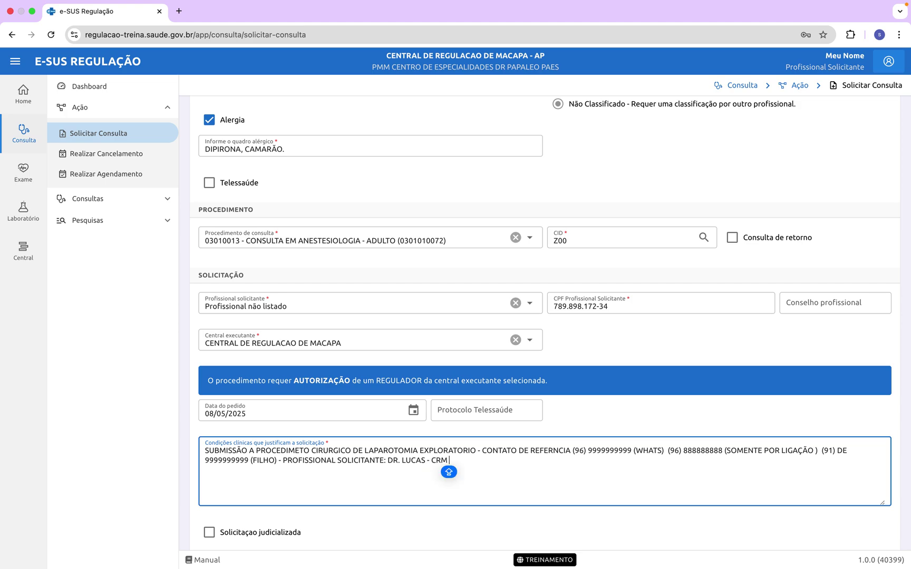
{"action": "type", "text": "00"}
{"action": "key", "text": "Caps_Lock"}
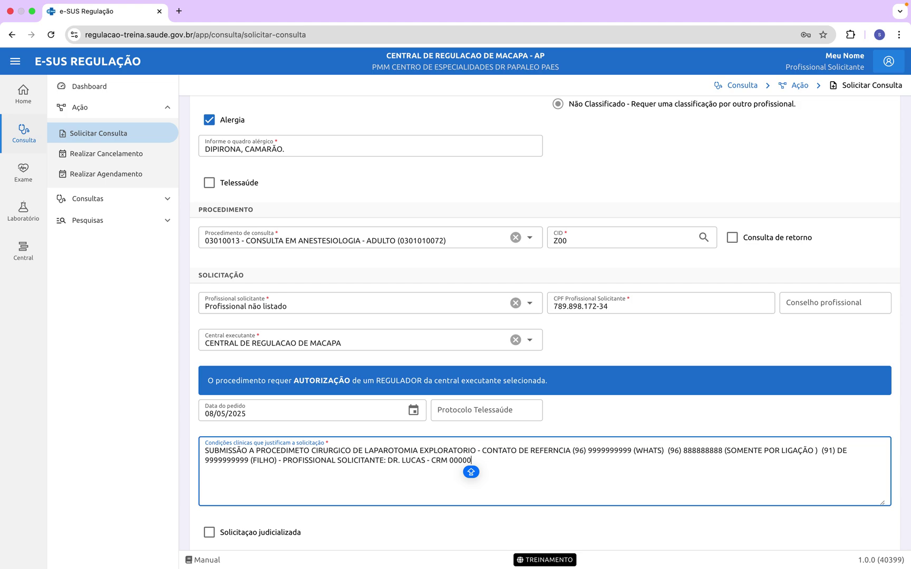
{"action": "type", "text": "-"}
{"action": "key", "text": "Caps_Lock"}
Step: Add 'PACIENTE JA FAZ ACOMPANHAMENTO COM O DR' and the following doctor's name
{"action": "type", "text": "PACIENTE D"}
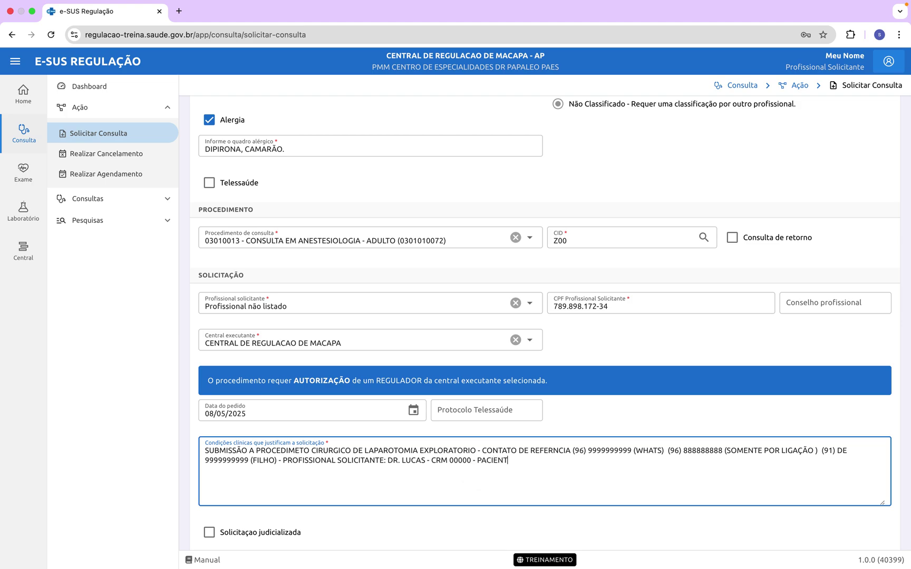
{"action": "key", "text": "BackSpace"}
{"action": "type", "text": "JA FEAZ"}
{"action": "key", "text": "BackSpace"}
{"action": "key", "text": "BackSpace"}
{"action": "key", "text": "BackSpace"}
{"action": "key", "text": "BackSpace"}
{"action": "type", "text": "AZ "}
{"action": "type", "text": "ACOMPANHAMEN"}
{"action": "type", "text": "TO S"}
{"action": "key", "text": "BackSpace"}
{"action": "type", "text": "CO"}
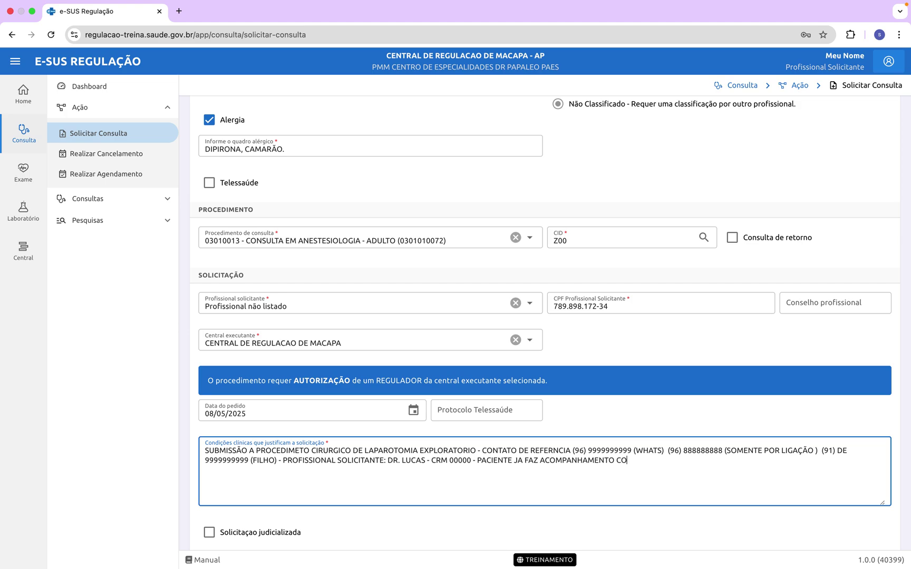
{"action": "type", "text": "M DEN"}
{"action": "key", "text": "BackSpace"}
{"action": "key", "text": "BackSpace"}
{"action": "key", "text": "BackSpace"}
{"action": "key", "text": "BackSpace"}
{"action": "type", "text": "O DR JOA"}
{"action": "type", "text": "O 9"}
Step: Finish with a preference for the evaluation to be performed by that same doctor
{"action": "key", "text": "BackSpace"}
{"action": "type", "text": "( 2"}
{"action": "key", "text": "BackSpace"}
{"action": "key", "text": "BackSpace"}
{"action": "key", "text": "BackSpace"}
{"action": "key", "text": "BackSpace"}
{"action": "type", "text": ", DE PREFERENCIA DAS"}
{"action": "key", "text": "BackSpace"}
{"action": "key", "text": "BackSpace"}
{"action": "type", "text": "A AVALI"}
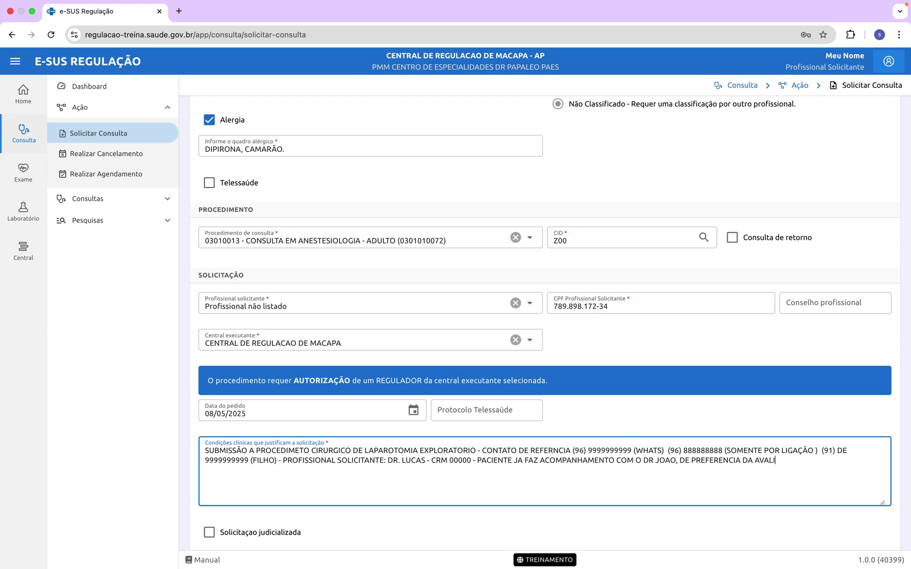
{"action": "type", "text": "AÇÃO A SER REALIZADA DE"}
{"action": "key", "text": "BackSpace"}
{"action": "key", "text": "BackSpace"}
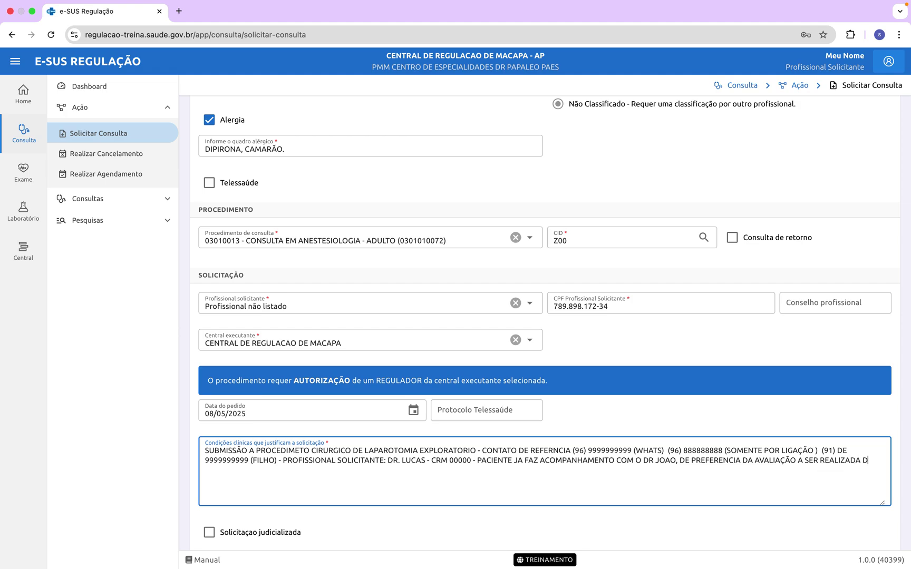
{"action": "type", "text": "PELO"}
{"action": "key", "text": "BackSpace"}
{"action": "key", "text": "BackSpace"}
{"action": "type", "text": "LO DR. JOAO."}
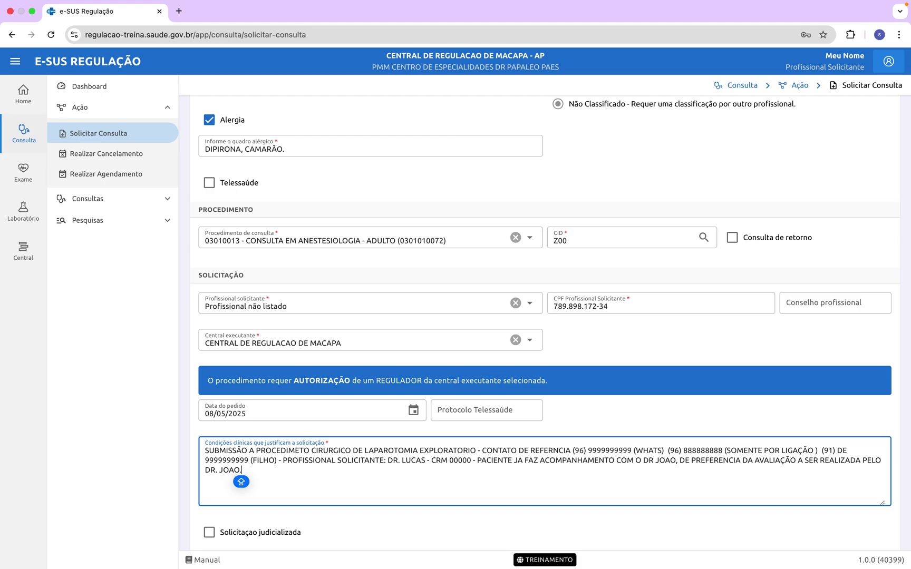
{"action": "scroll", "coordinate": [657, 455], "scroll_direction": "down", "scroll_amount": 2}
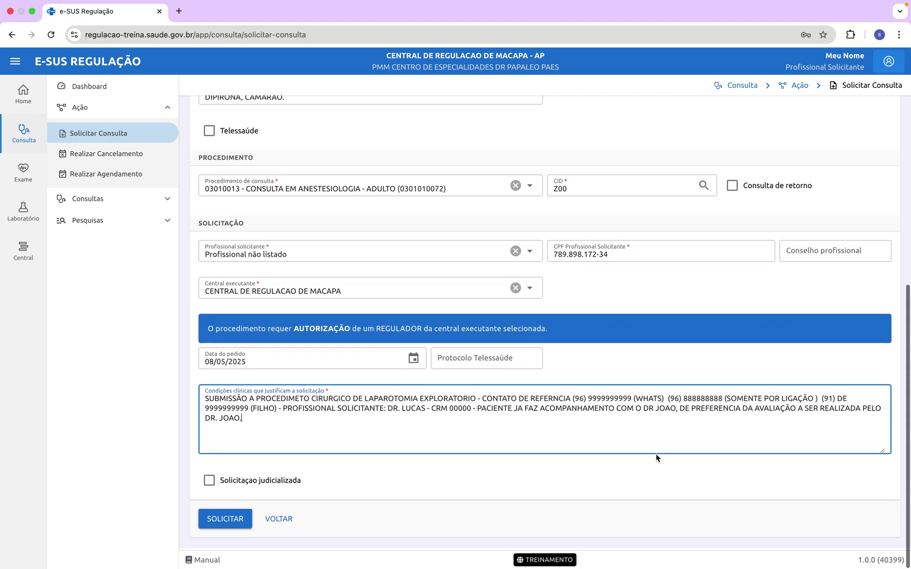
{"action": "key", "text": "Caps_Lock"}
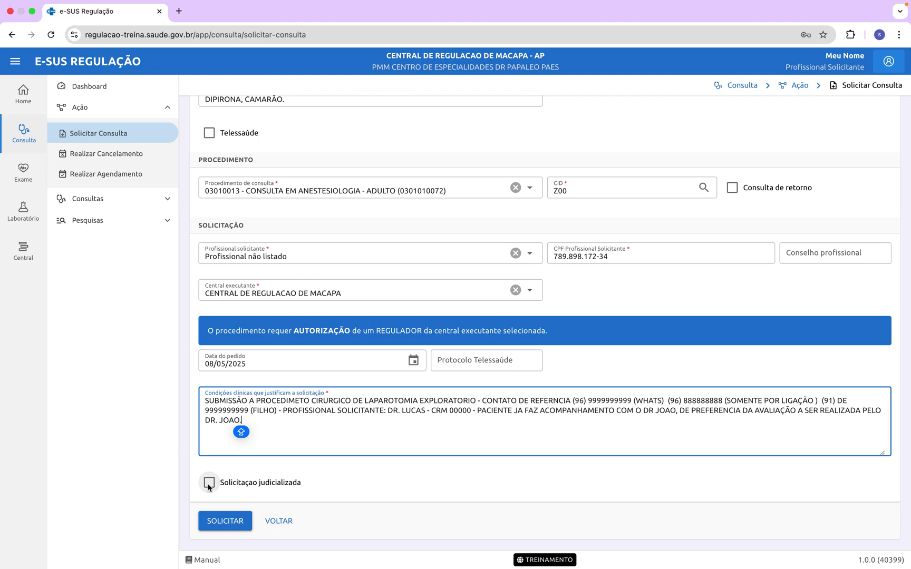
Step: Mark the request as judicialized and begin the judicial data with 'PROTOCOLO'
{"action": "left_click", "coordinate": [209, 483]}
{"action": "left_click", "coordinate": [240, 506]}
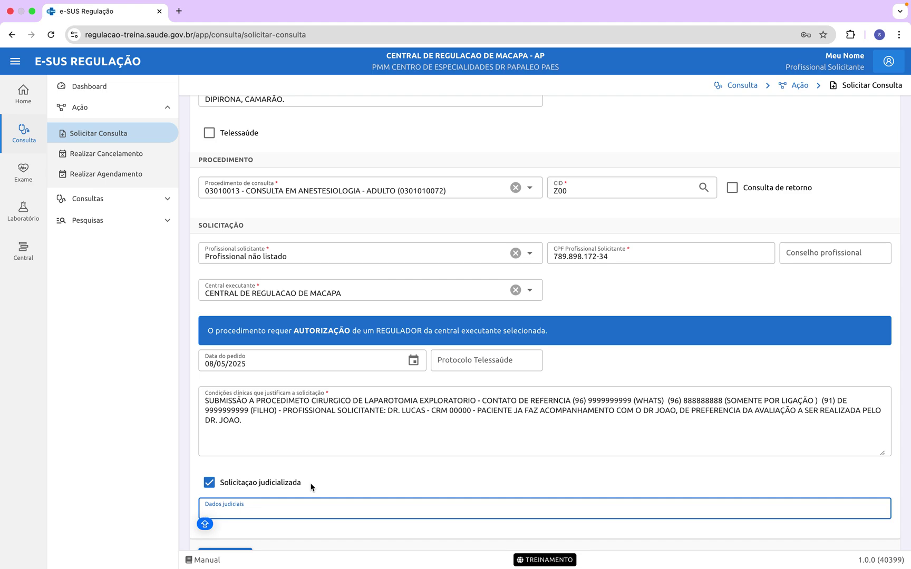
{"action": "type", "text": "PROT"}
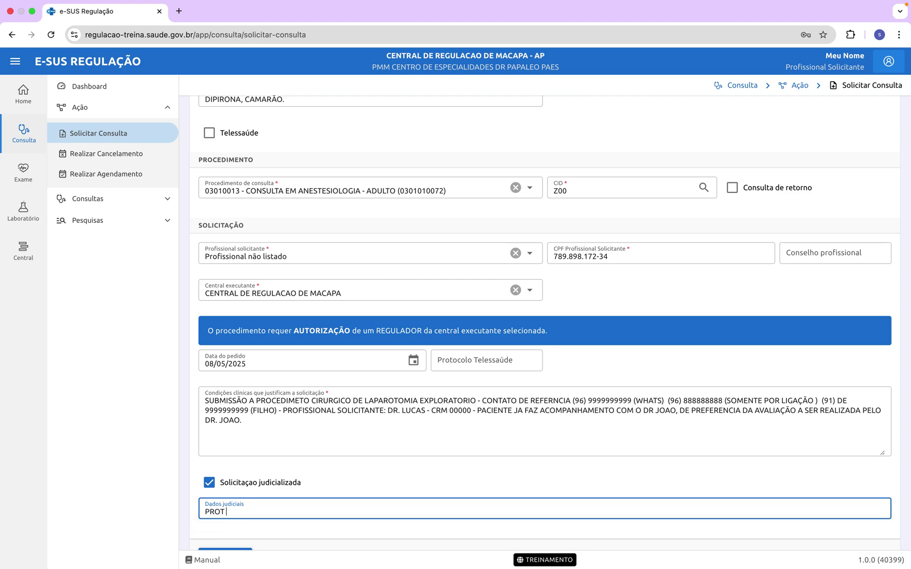
{"action": "type", "text": "OCOLO DAD"}
{"action": "key", "text": "BackSpace"}
{"action": "key", "text": "BackSpace"}
{"action": "type", "text": "E"}
{"action": "key", "text": "BackSpace"}
{"action": "key", "text": "BackSpace"}
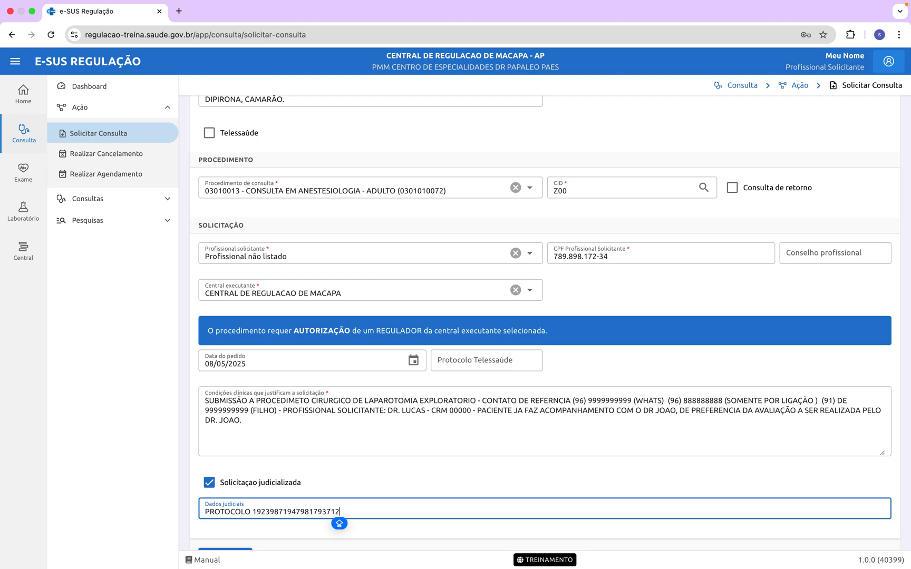
Step: Add the protocol number and 'SOLICITAÇÃO DE DEMANDA MINISTERIO PUBLICO'
{"action": "type", "text": " - SOLICITAC"}
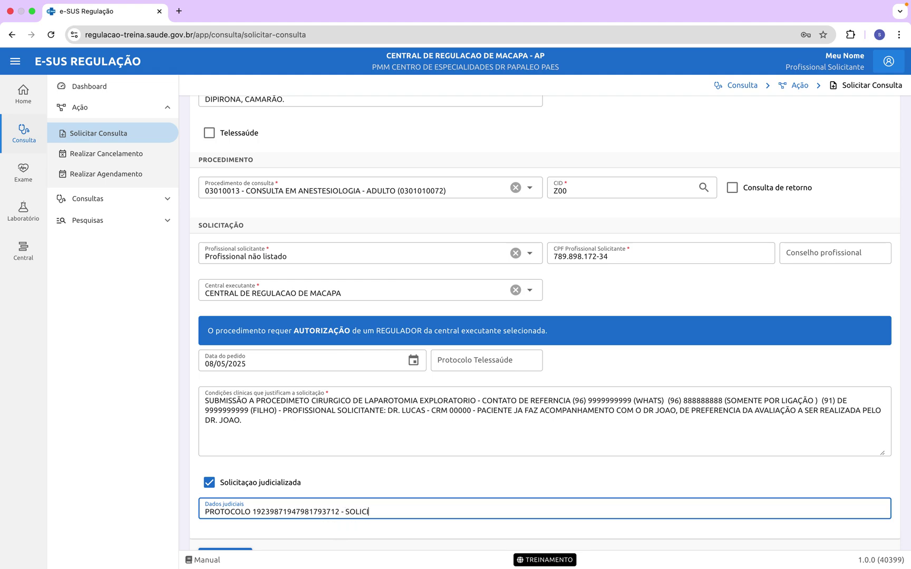
{"action": "key", "text": "BackSpace"}
{"action": "type", "text": "ÇÃO DE DEMANDA MINIST"}
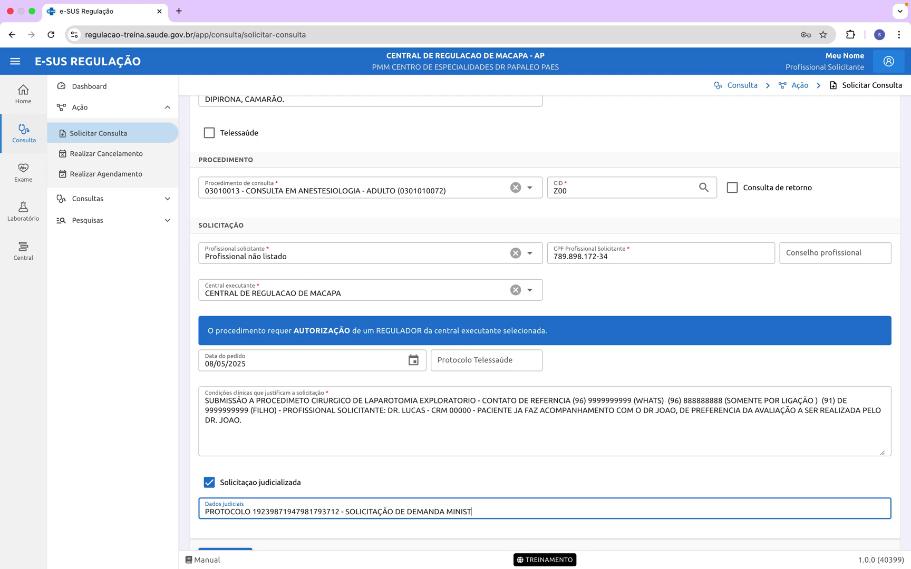
{"action": "type", "text": "ERIO PUBLICO"}
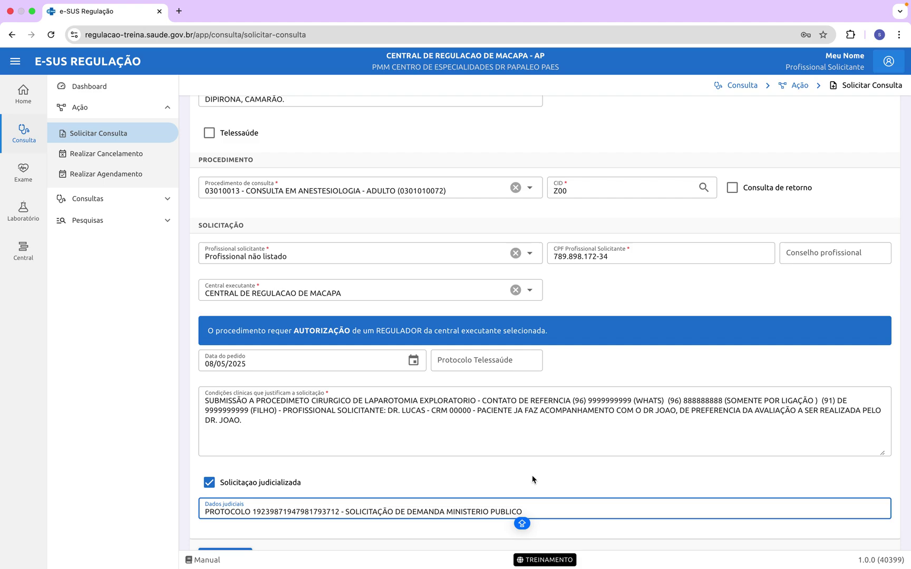
Step: Submit the completed request with SOLICITAR at the bottom of the form
{"action": "scroll", "coordinate": [531, 477], "scroll_direction": "down", "scroll_amount": 2}
{"action": "scroll", "coordinate": [530, 478], "scroll_direction": "up", "scroll_amount": 6}
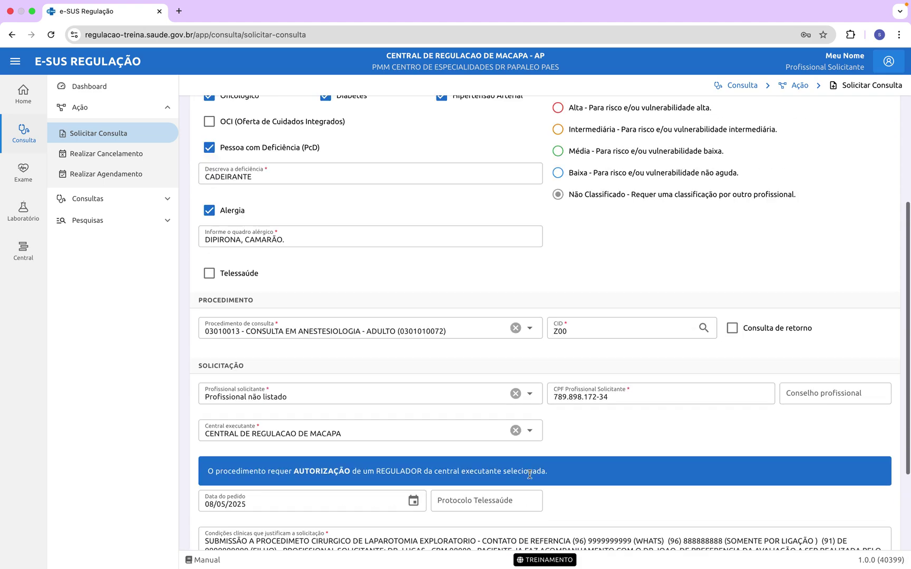
{"action": "scroll", "coordinate": [530, 478], "scroll_direction": "down", "scroll_amount": 3}
{"action": "scroll", "coordinate": [530, 478], "scroll_direction": "down", "scroll_amount": 3}
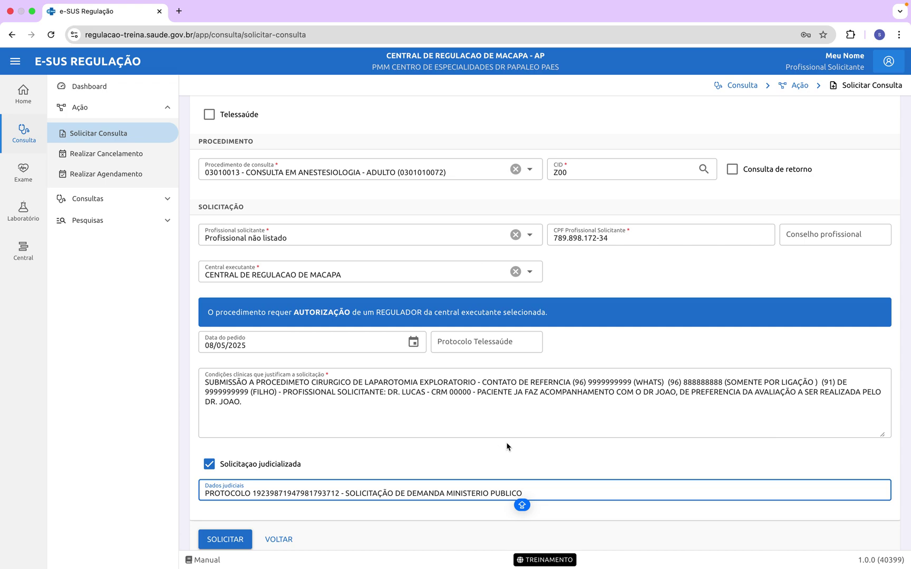
{"action": "scroll", "coordinate": [568, 443], "scroll_direction": "down", "scroll_amount": 1}
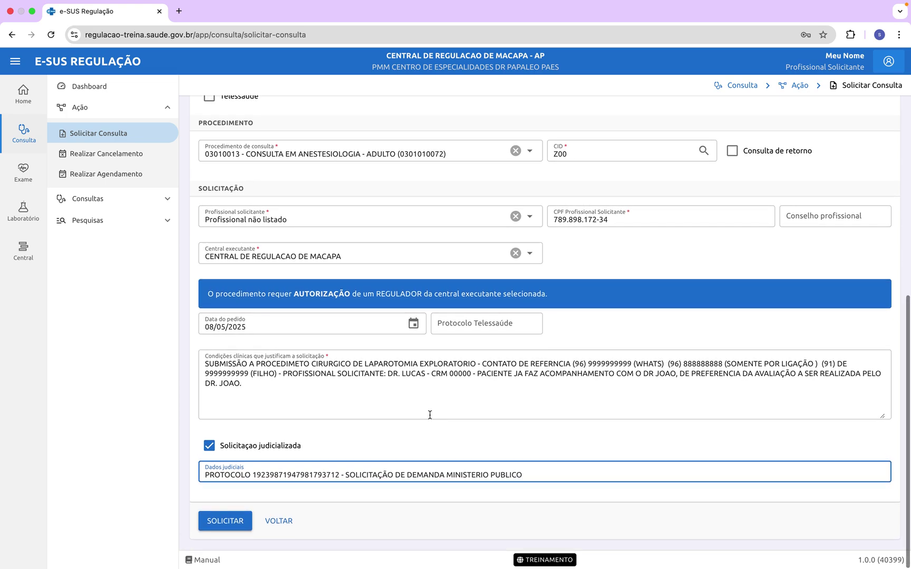
{"action": "left_click", "coordinate": [228, 526]}
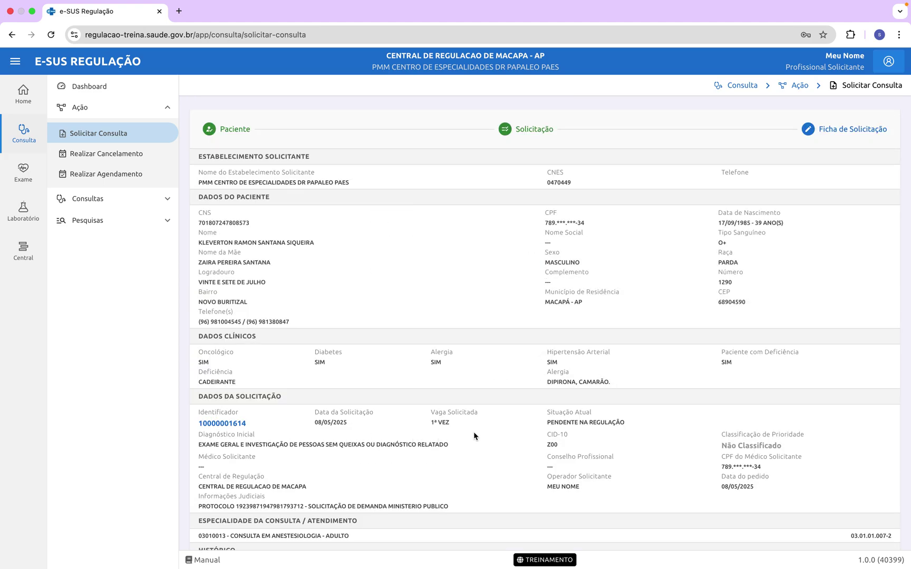
Step: Review the Ficha de Solicitação and highlight the request's Identificador number
{"action": "scroll", "coordinate": [497, 436], "scroll_direction": "down", "scroll_amount": 2}
{"action": "scroll", "coordinate": [497, 436], "scroll_direction": "down", "scroll_amount": 1}
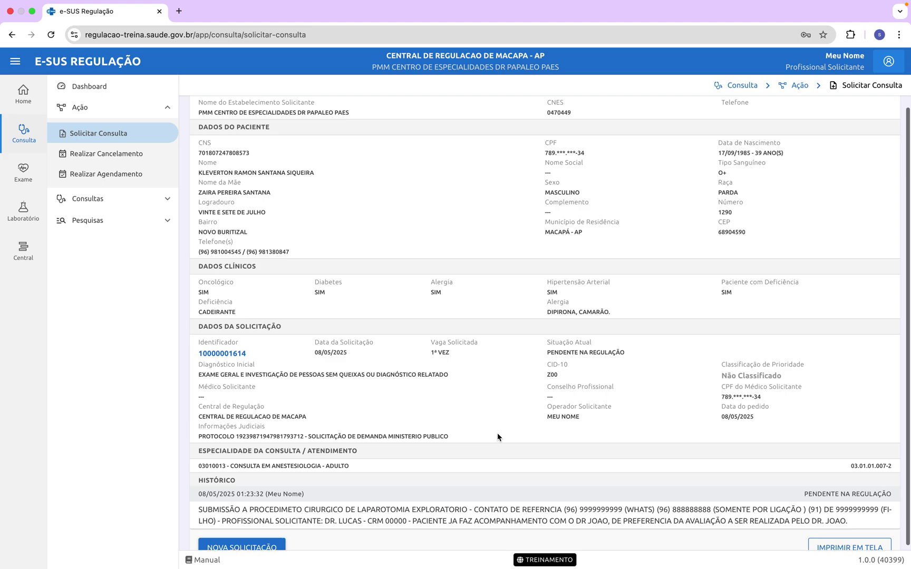
{"action": "scroll", "coordinate": [497, 436], "scroll_direction": "down", "scroll_amount": 1}
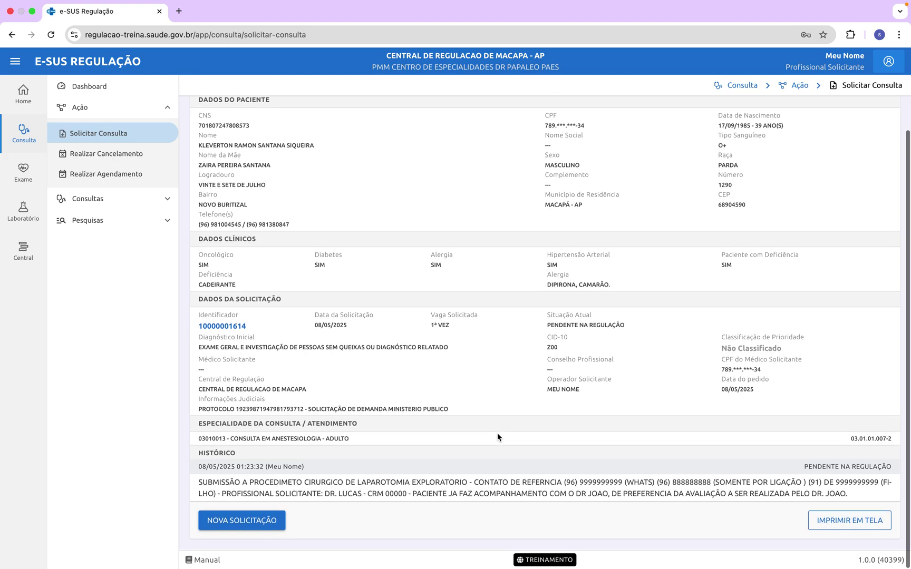
{"action": "scroll", "coordinate": [498, 435], "scroll_direction": "up", "scroll_amount": 3}
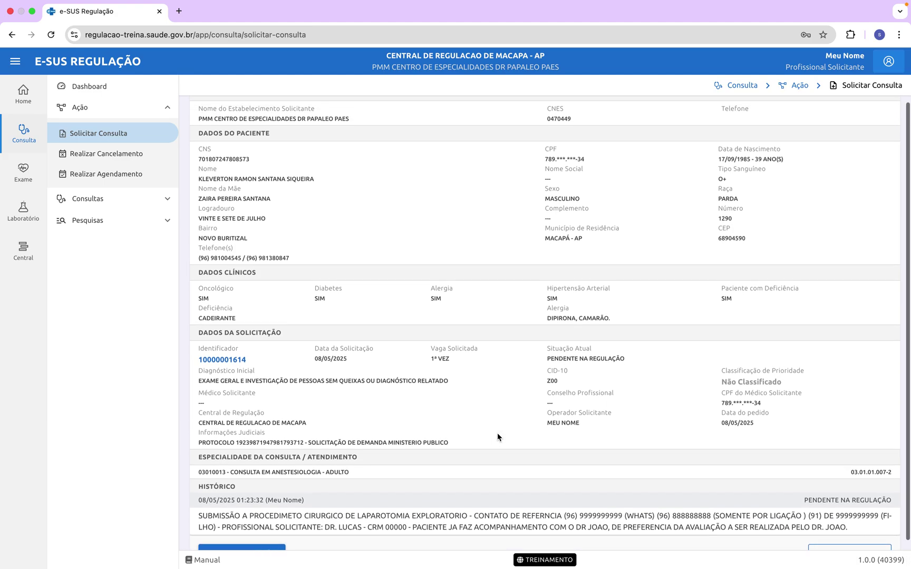
{"action": "scroll", "coordinate": [498, 437], "scroll_direction": "down", "scroll_amount": 3}
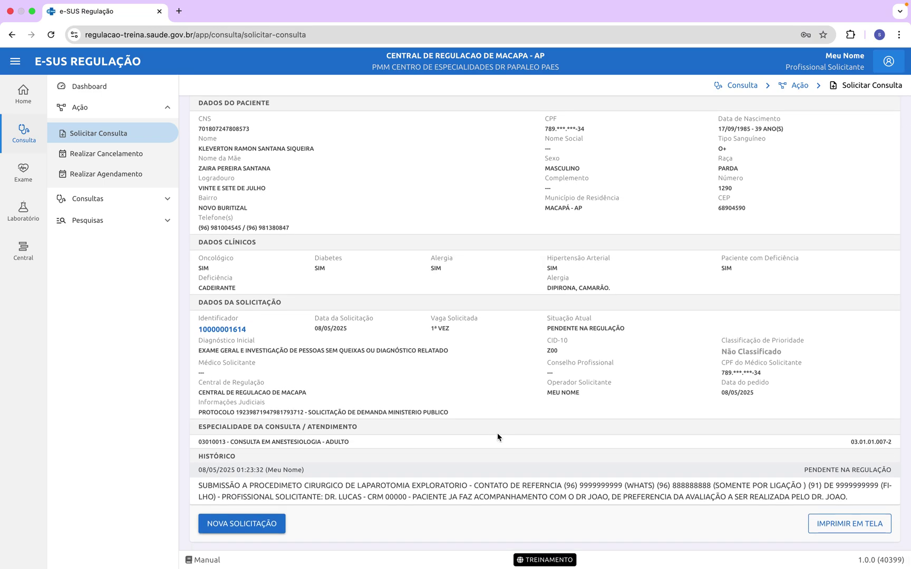
{"action": "double_click", "coordinate": [223, 327]}
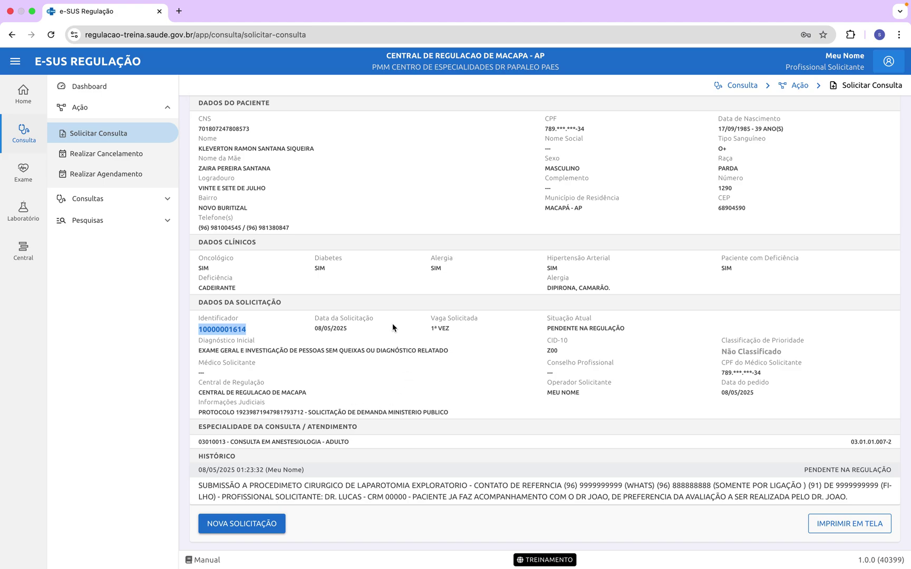
{"action": "scroll", "coordinate": [393, 327], "scroll_direction": "down", "scroll_amount": 1}
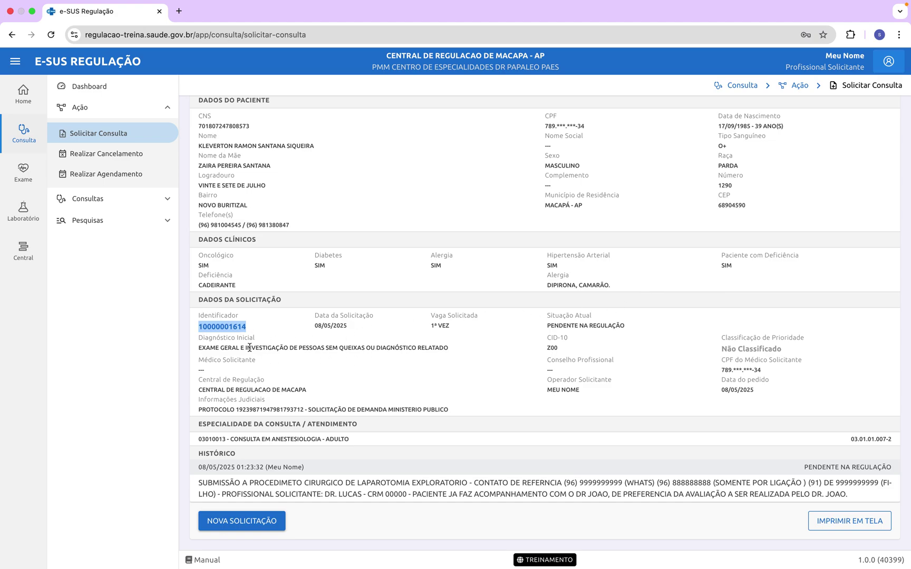
{"action": "left_click", "coordinate": [220, 330]}
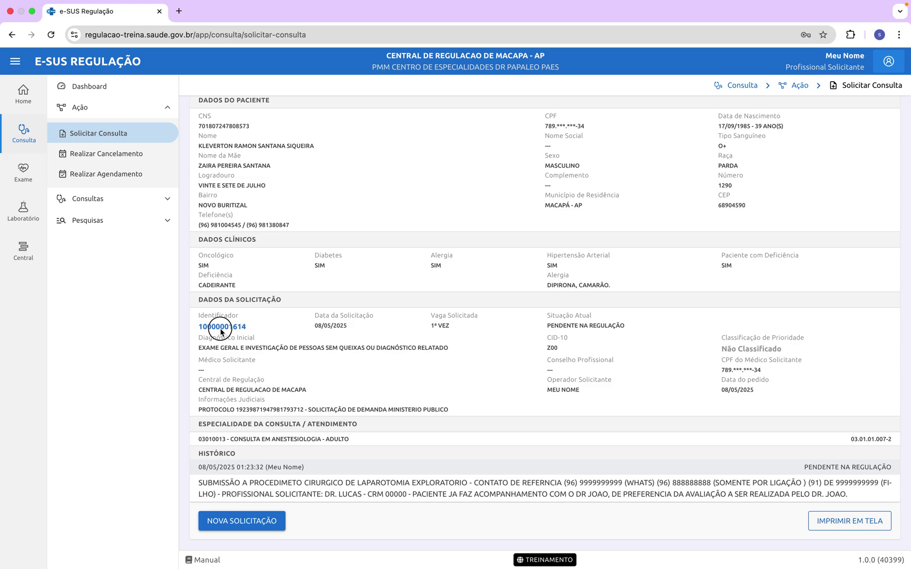
{"action": "left_click", "coordinate": [329, 329]}
{"action": "left_click", "coordinate": [444, 327]}
{"action": "left_click_drag", "start_coordinate": [547, 315], "coordinate": [631, 329]}
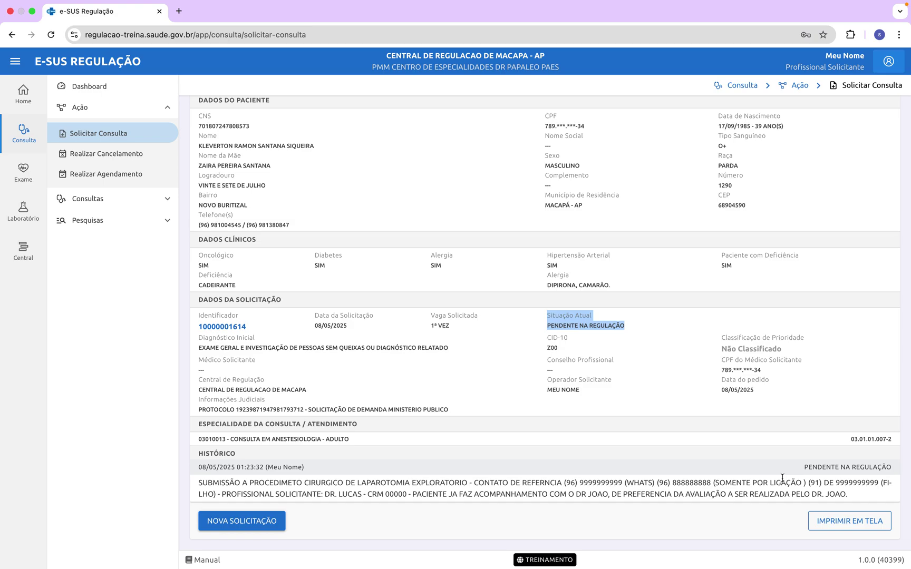
{"action": "double_click", "coordinate": [220, 327]}
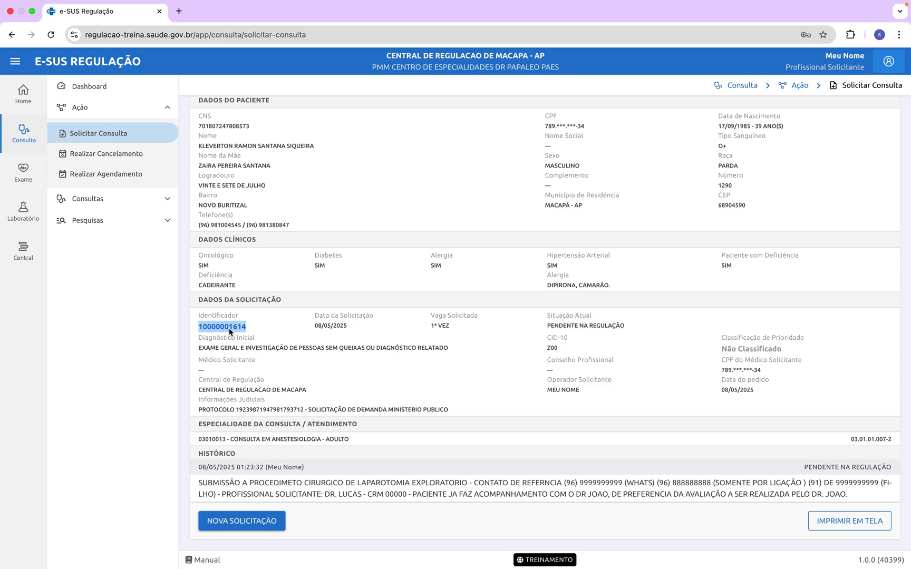
{"action": "double_click", "coordinate": [332, 327]}
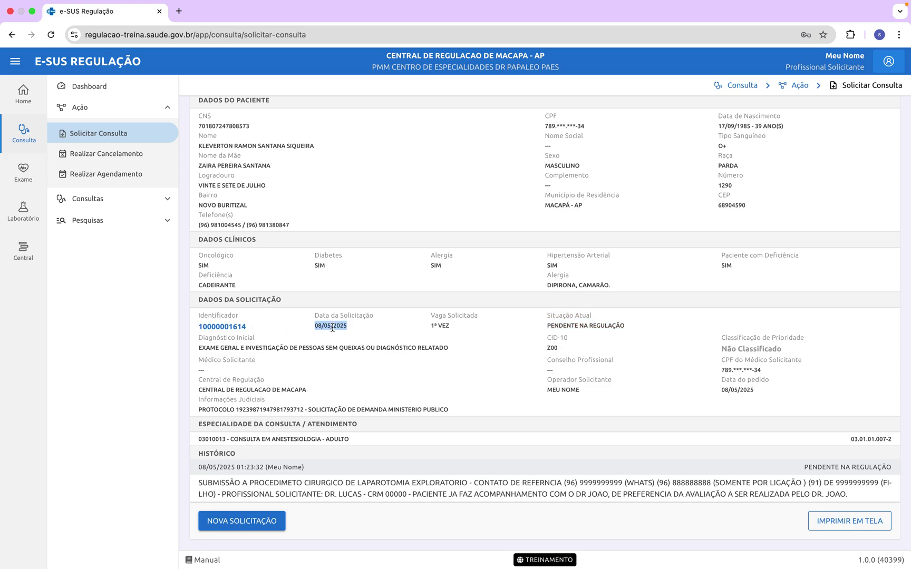
{"action": "double_click", "coordinate": [444, 326]}
{"action": "triple_click", "coordinate": [250, 442]}
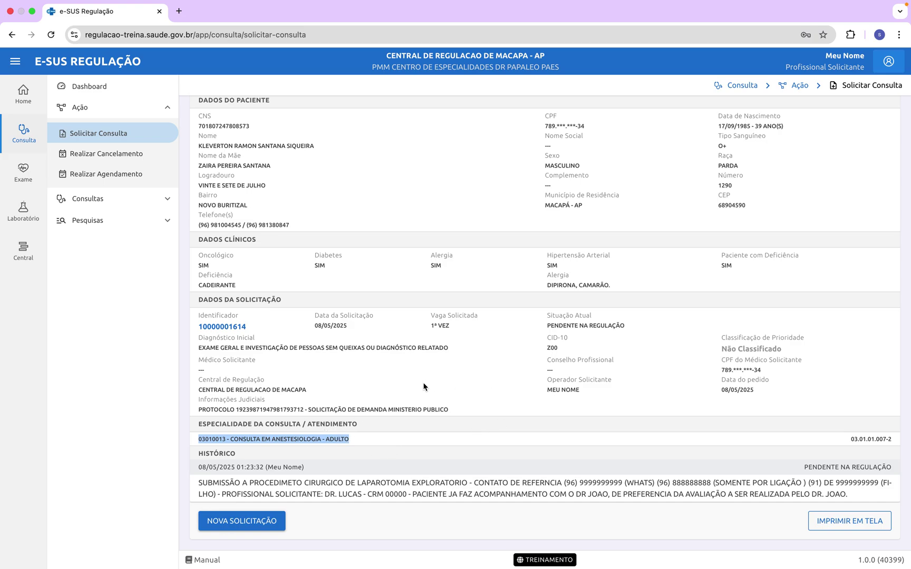
{"action": "scroll", "coordinate": [525, 375], "scroll_direction": "up", "scroll_amount": 5}
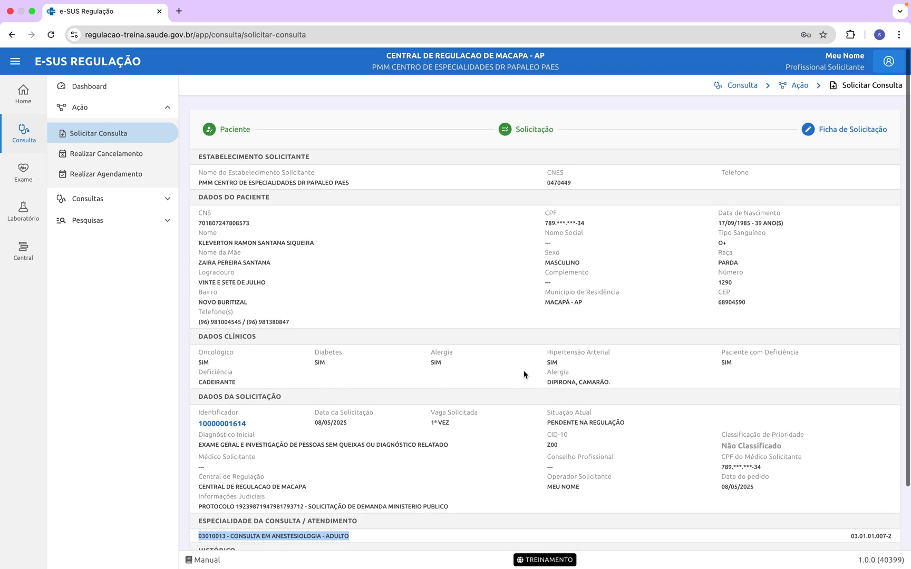
{"action": "scroll", "coordinate": [524, 375], "scroll_direction": "down", "scroll_amount": 1}
{"action": "scroll", "coordinate": [524, 374], "scroll_direction": "down", "scroll_amount": 2}
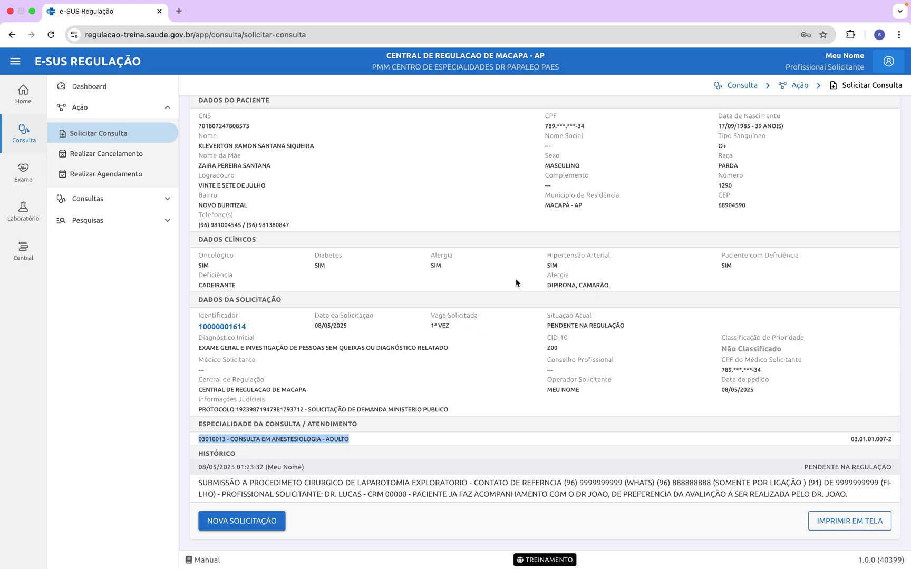
{"action": "scroll", "coordinate": [506, 331], "scroll_direction": "down", "scroll_amount": 1}
{"action": "scroll", "coordinate": [505, 331], "scroll_direction": "up", "scroll_amount": 3}
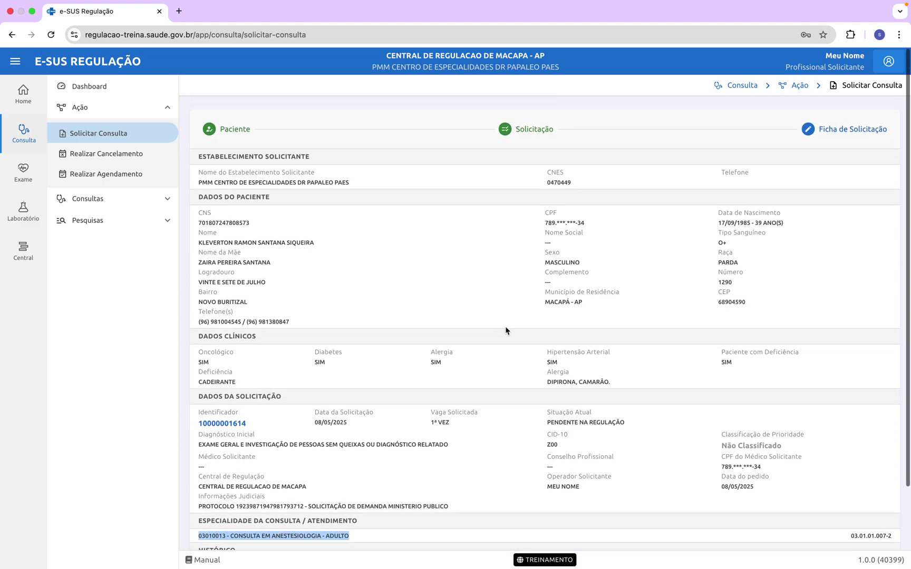
{"action": "scroll", "coordinate": [506, 331], "scroll_direction": "down", "scroll_amount": 3}
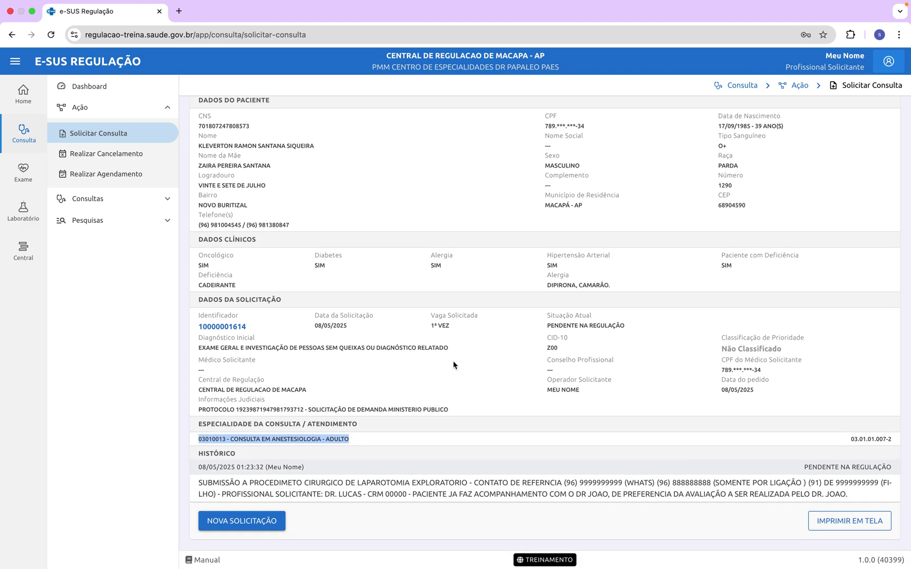